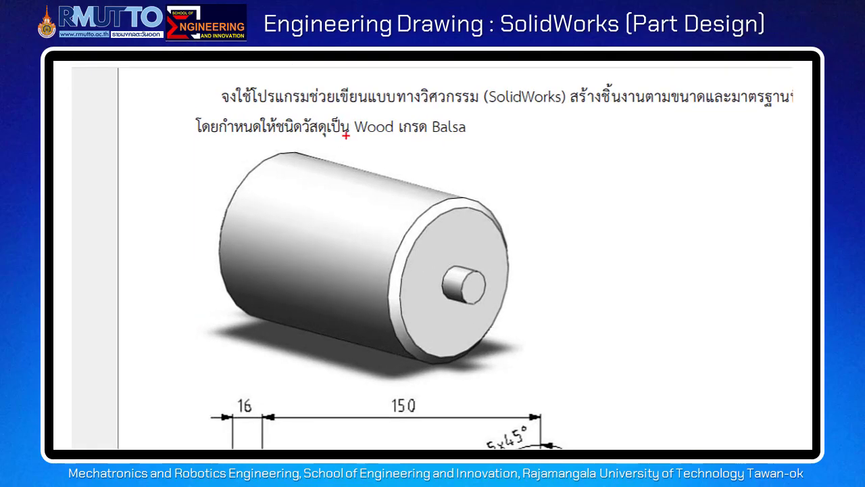
Note the Balsa wood material requirement and create a new SOLIDWORKS part.
{"action": "left_click_drag", "start_coordinate": [346, 135], "coordinate": [472, 134]}
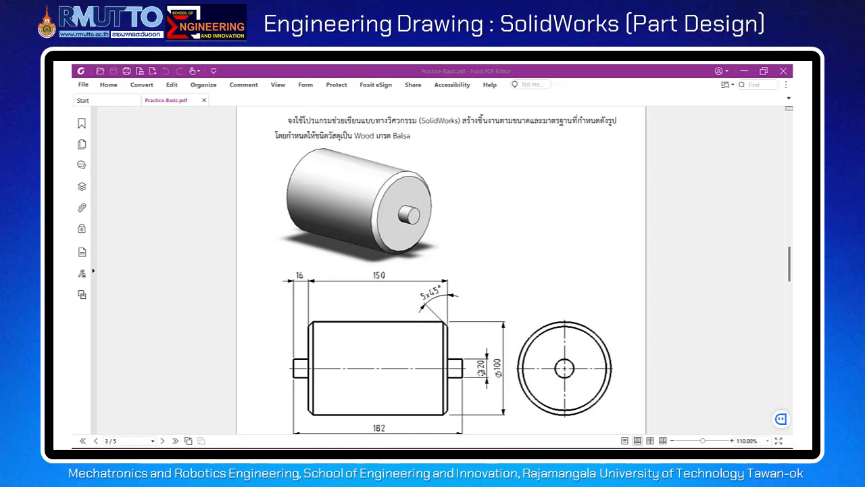
{"action": "mouse_move", "coordinate": [526, 448]}
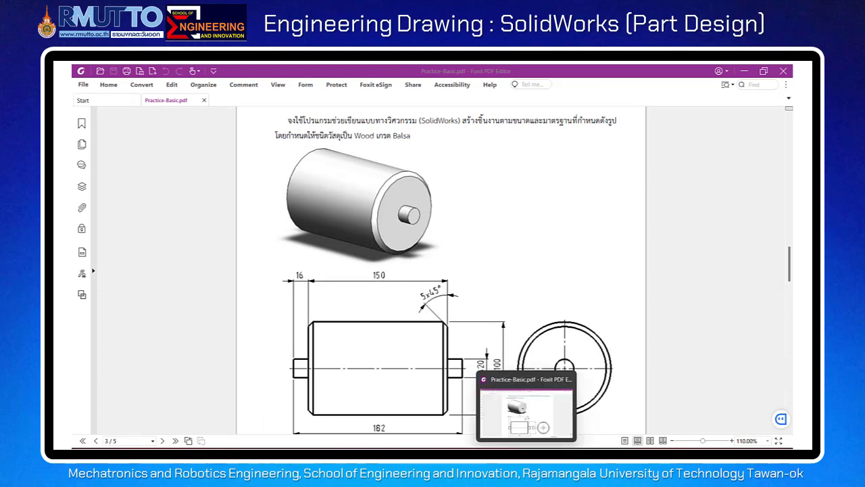
{"action": "left_click", "coordinate": [513, 446]}
{"action": "left_click", "coordinate": [209, 72]}
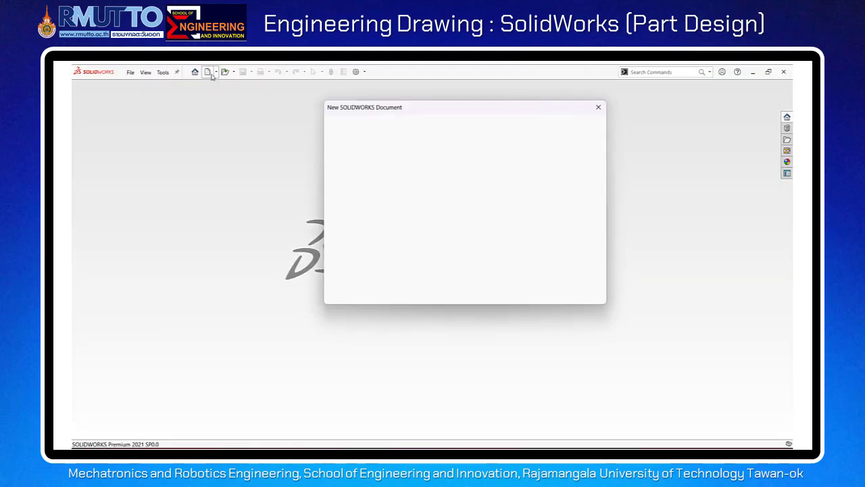
{"action": "left_click", "coordinate": [498, 287]}
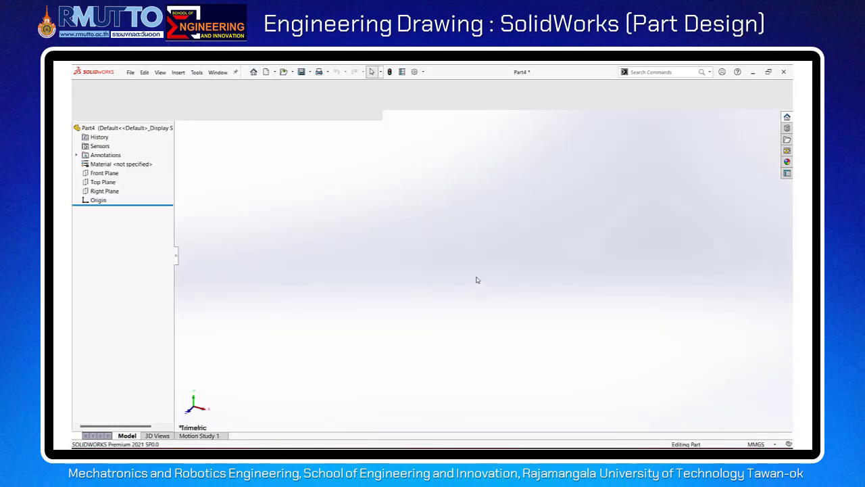
Set length, dual length and angle to no decimals and mass-property length to .1234.
{"action": "left_click", "coordinate": [414, 72]}
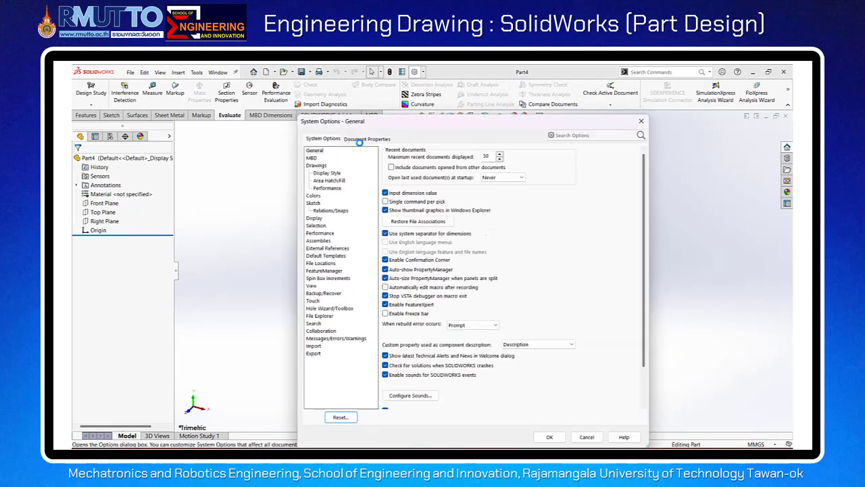
{"action": "left_click", "coordinate": [359, 141]}
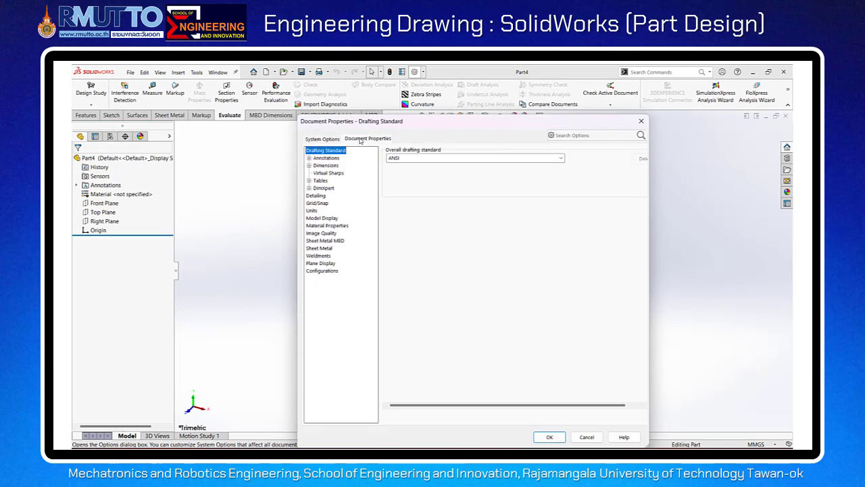
{"action": "left_click", "coordinate": [313, 211]}
{"action": "left_click", "coordinate": [505, 240]}
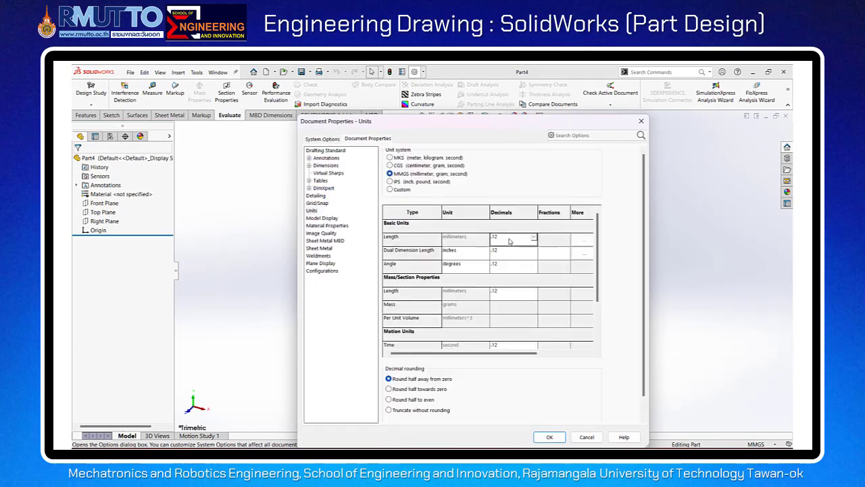
{"action": "left_click", "coordinate": [507, 238]}
{"action": "left_click", "coordinate": [499, 252]}
{"action": "left_click", "coordinate": [498, 252]}
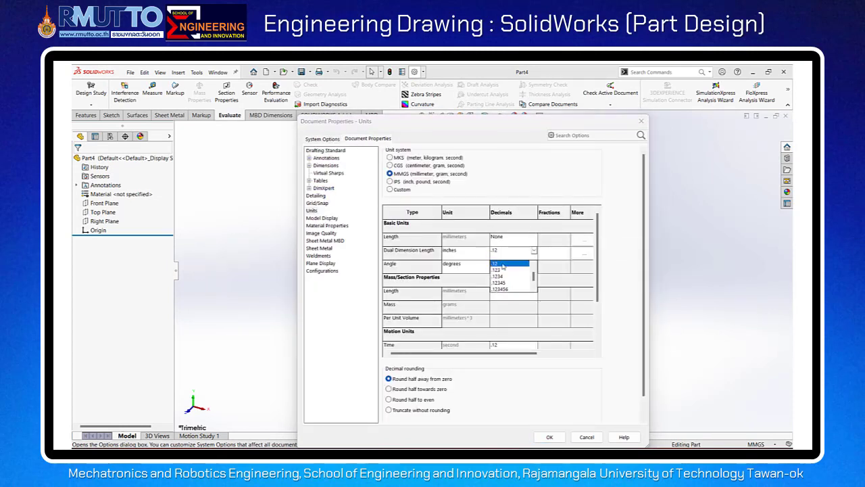
{"action": "left_click", "coordinate": [500, 261]}
{"action": "left_click", "coordinate": [503, 263]}
{"action": "left_click", "coordinate": [504, 264]}
{"action": "scroll", "coordinate": [504, 276], "scroll_direction": "up", "scroll_amount": 1}
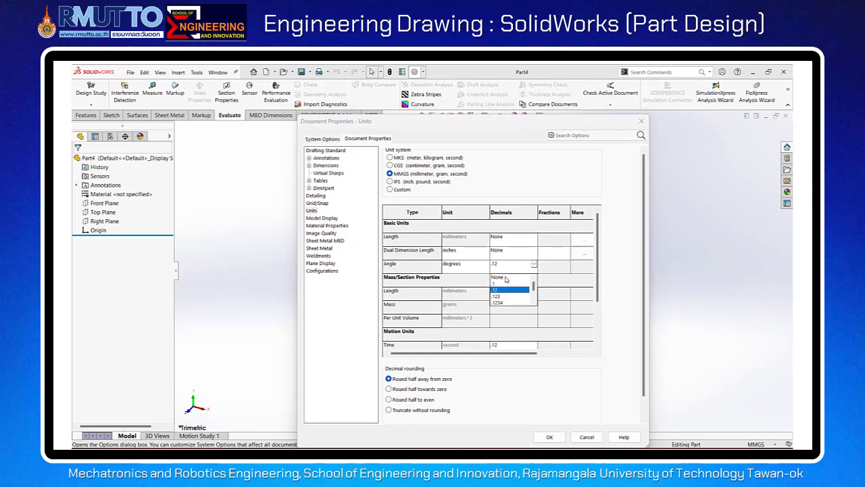
{"action": "left_click", "coordinate": [506, 279]}
{"action": "left_click", "coordinate": [503, 293]}
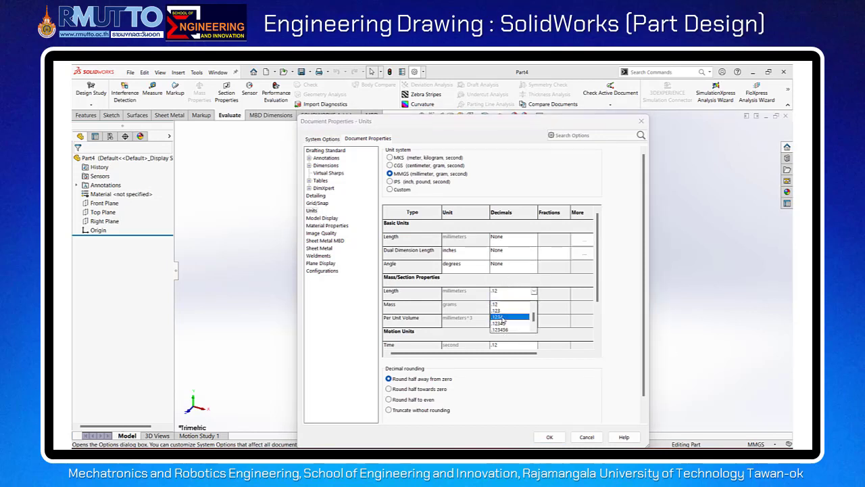
{"action": "left_click", "coordinate": [504, 323]}
{"action": "left_click", "coordinate": [547, 437]}
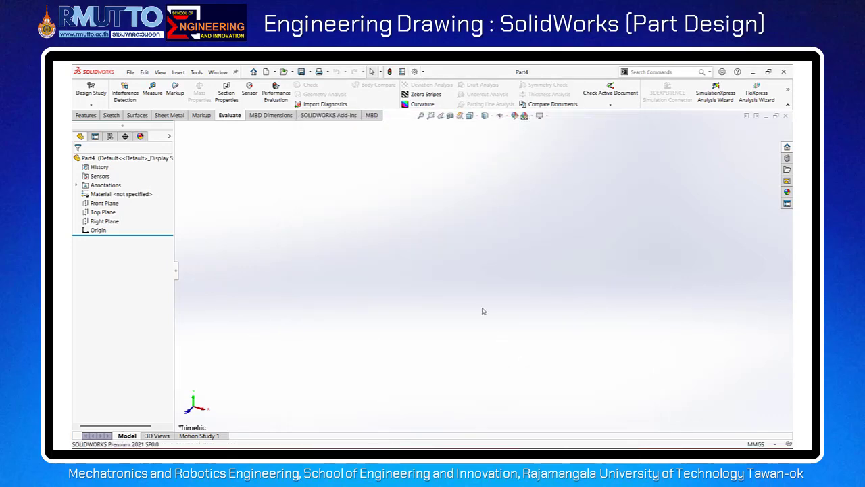
Start a sketch on the Front Plane, then return to the PDF drawing.
{"action": "right_click", "coordinate": [111, 203]}
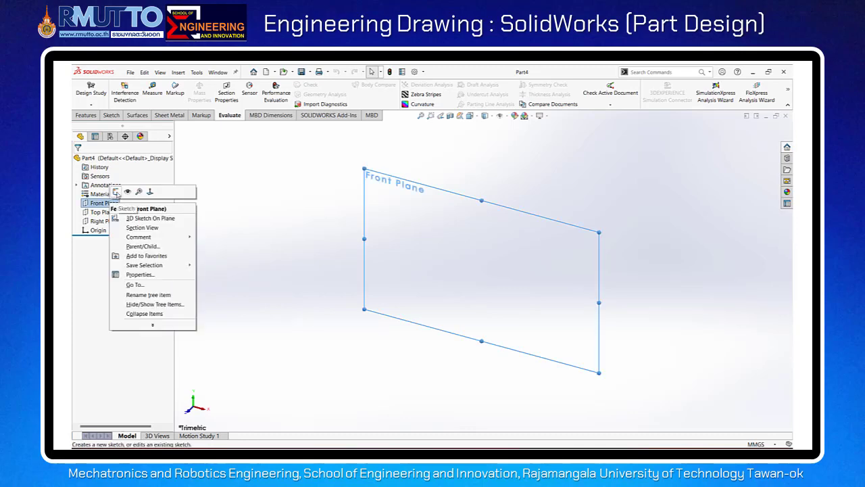
{"action": "left_click", "coordinate": [119, 196]}
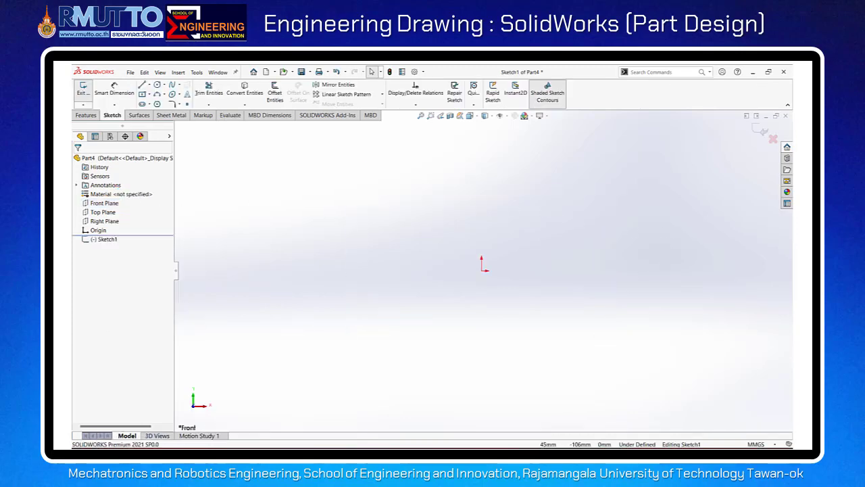
{"action": "key", "text": "alt+Tab"}
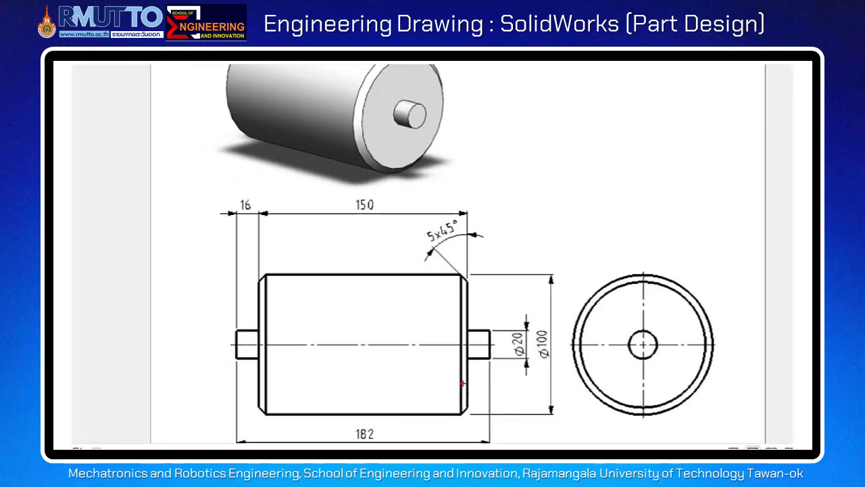
Mark the Ø100 diameter and 150 length on the drawing, then clear the marks.
{"action": "mouse_move", "coordinate": [533, 315]}
{"action": "left_mouse_down"}
{"action": "mouse_move", "coordinate": [557, 341]}
{"action": "mouse_move", "coordinate": [556, 367]}
{"action": "left_mouse_up"}
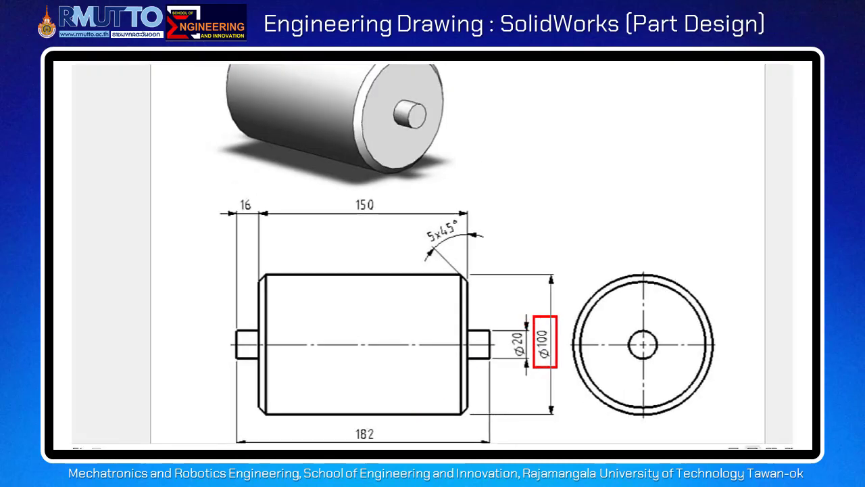
{"action": "left_click_drag", "start_coordinate": [347, 189], "coordinate": [393, 228]}
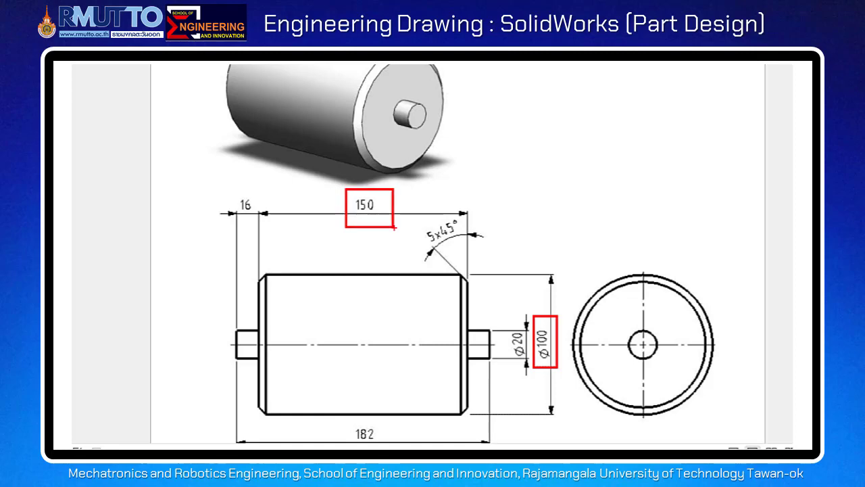
{"action": "key", "text": "Escape"}
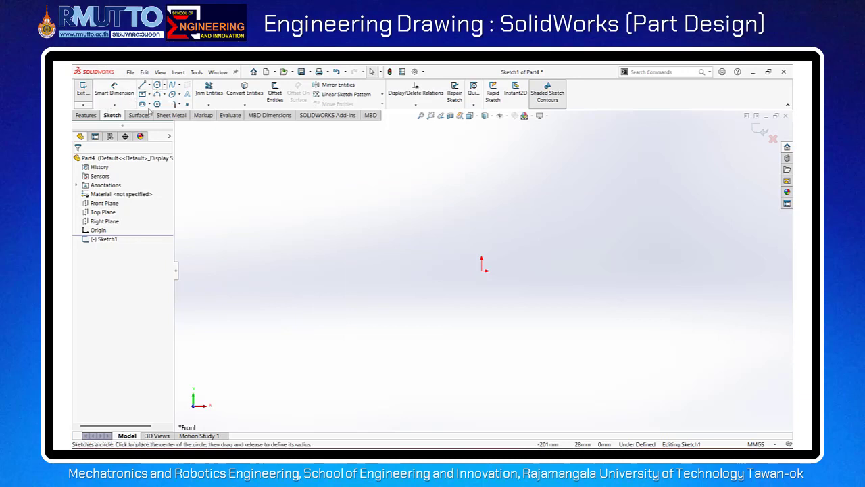
Draw a circle centred on the sketch origin.
{"action": "right_click", "coordinate": [103, 202]}
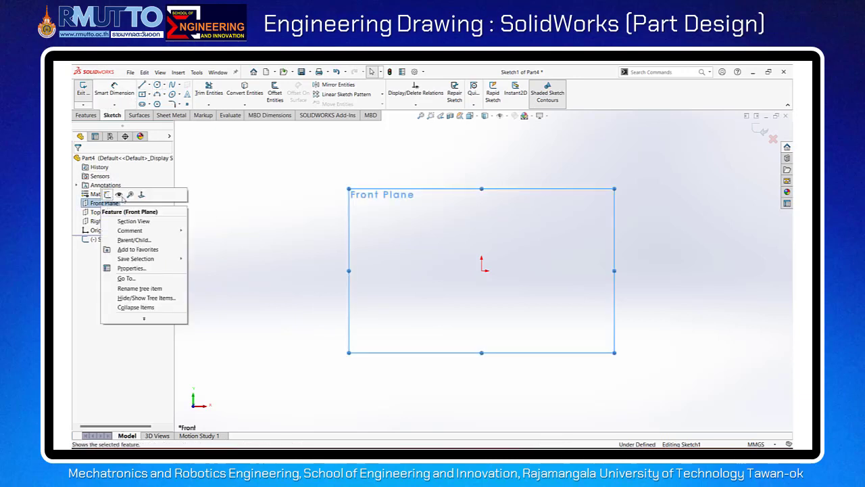
{"action": "left_click", "coordinate": [226, 180]}
{"action": "left_click", "coordinate": [225, 179]}
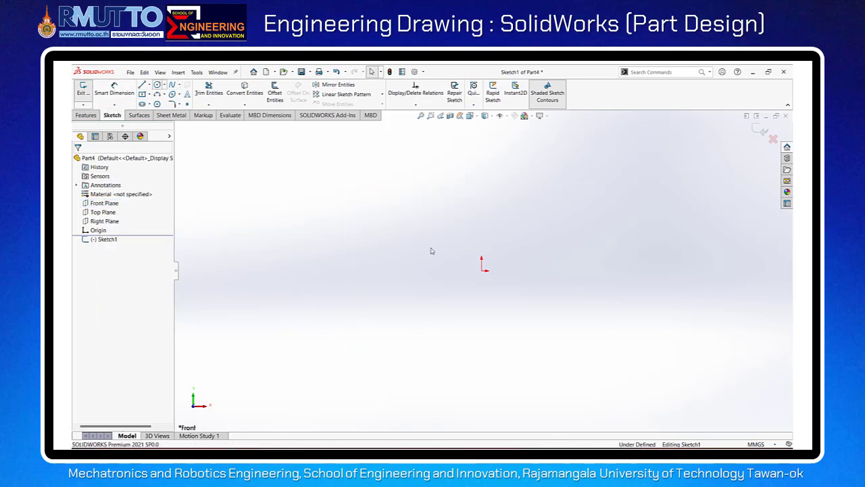
{"action": "left_click", "coordinate": [482, 270]}
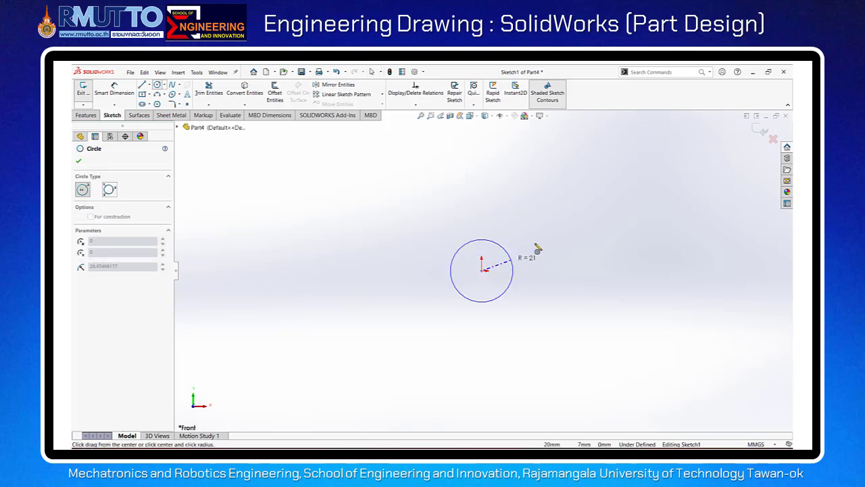
{"action": "left_click", "coordinate": [578, 215]}
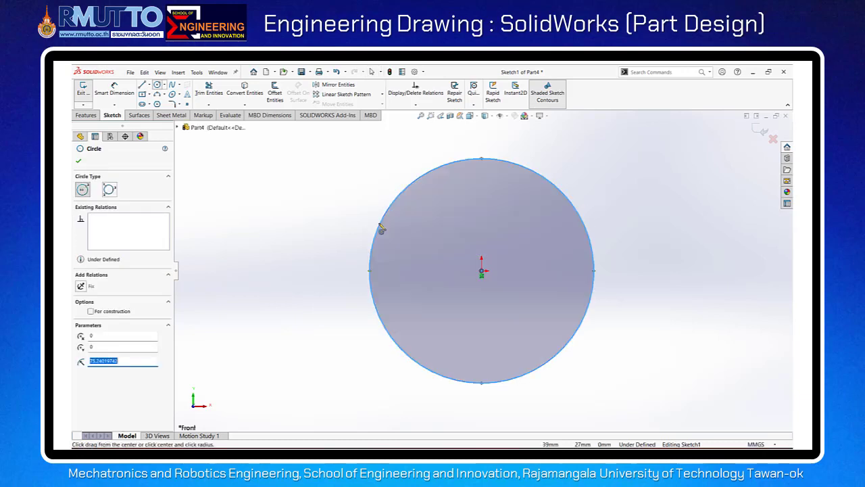
{"action": "left_click", "coordinate": [80, 161]}
Dimension the circle's diameter to 100 mm.
{"action": "left_click", "coordinate": [115, 88]}
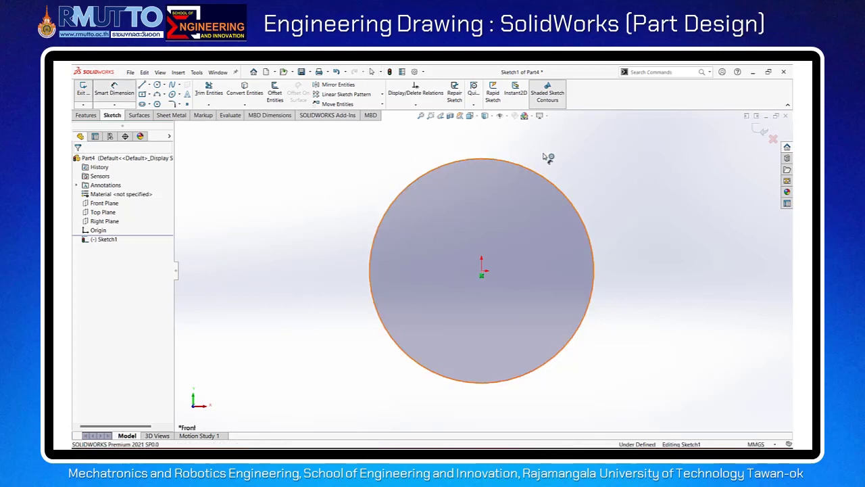
{"action": "left_click", "coordinate": [534, 173]}
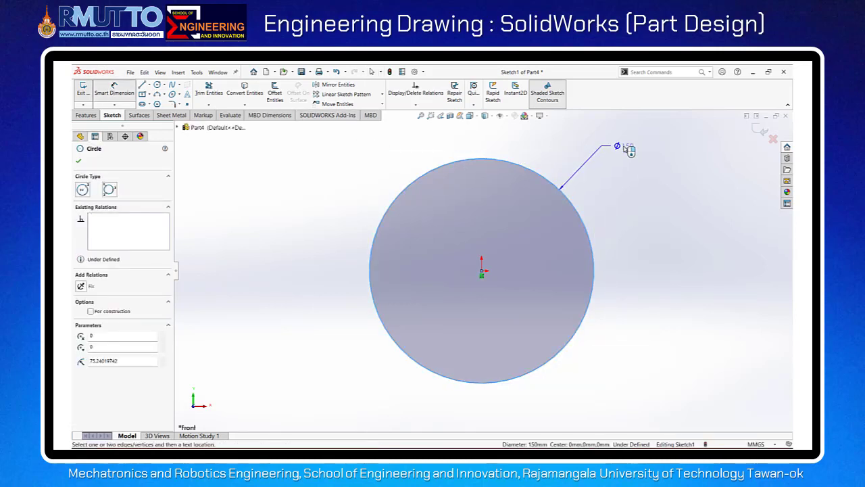
{"action": "left_click", "coordinate": [617, 146]}
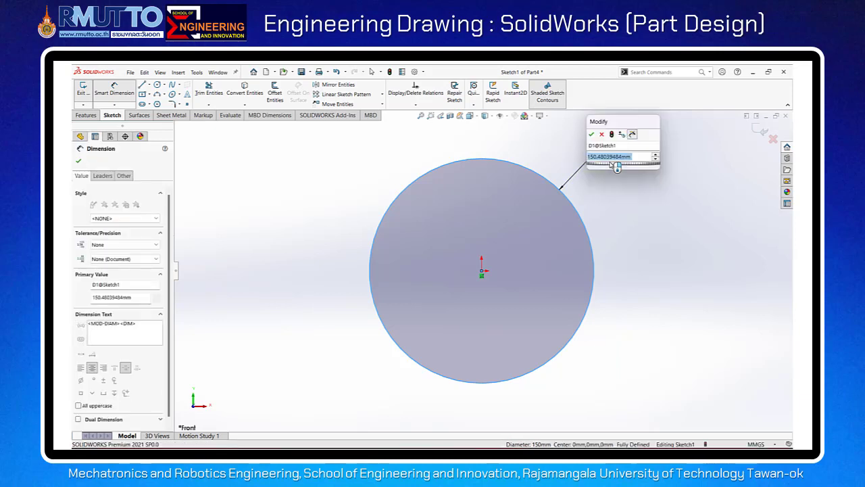
{"action": "type", "text": "100"}
{"action": "key", "text": "Return"}
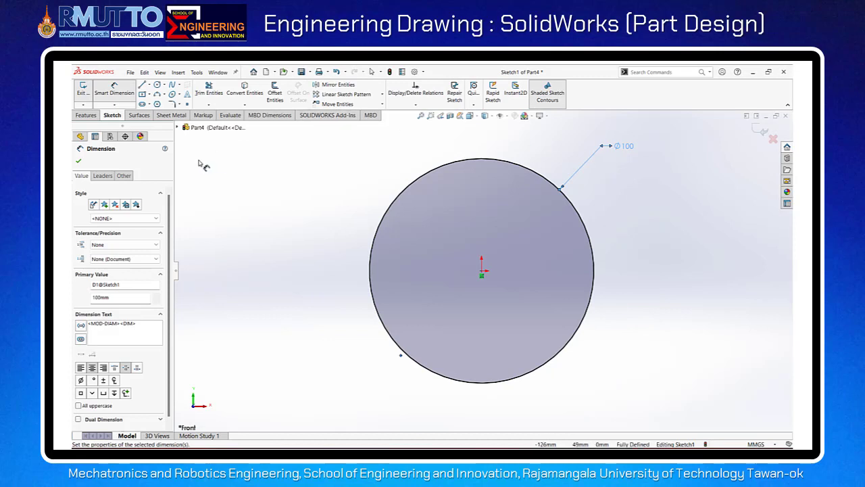
{"action": "left_click", "coordinate": [79, 162]}
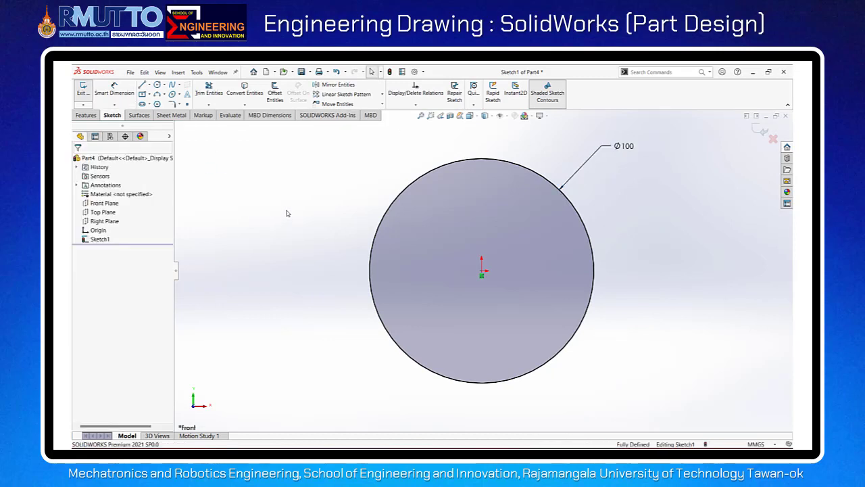
{"action": "left_click", "coordinate": [95, 114]}
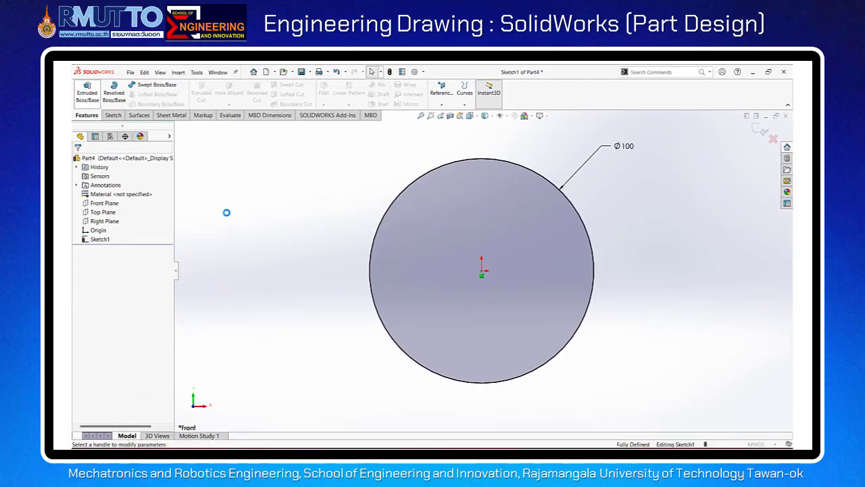
Extrude the Ø100 circle 150 mm with a Mid Plane end condition.
{"action": "type", "text": "150"}
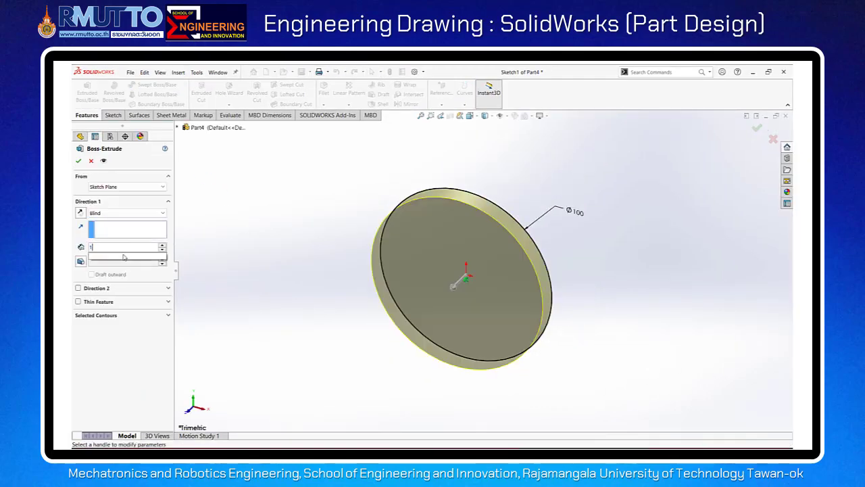
{"action": "key", "text": "Return"}
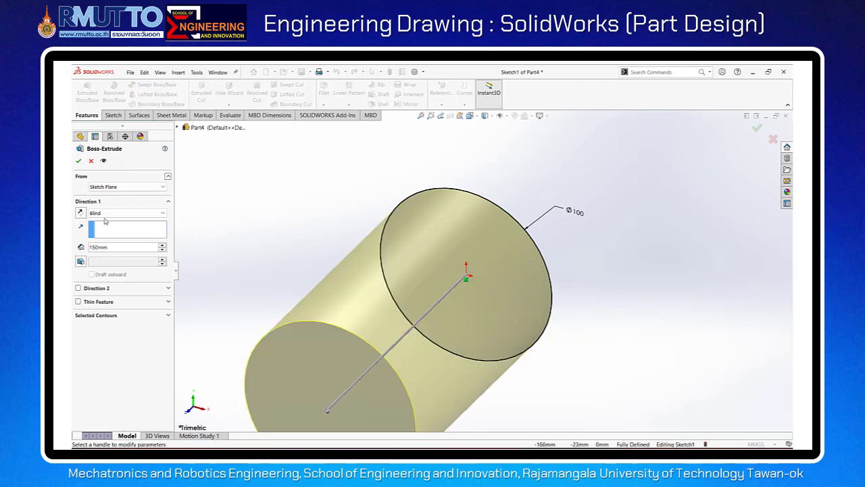
{"action": "left_click", "coordinate": [125, 213]}
{"action": "left_click", "coordinate": [132, 251]}
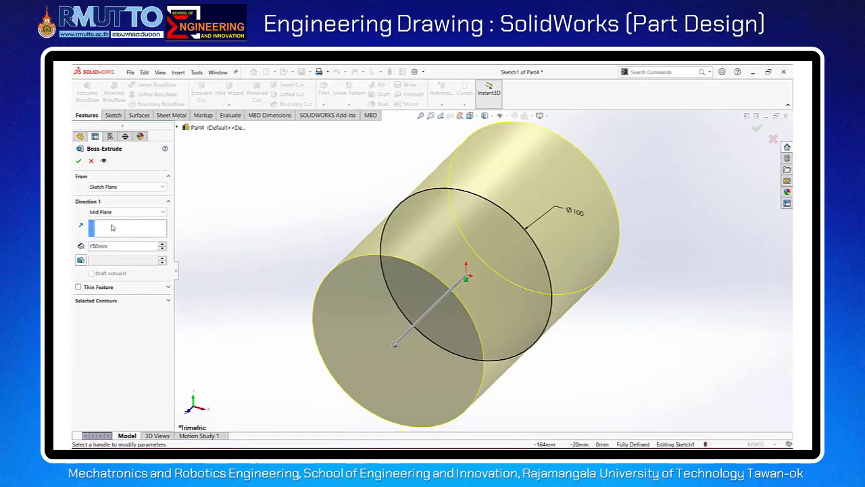
{"action": "left_click", "coordinate": [79, 161]}
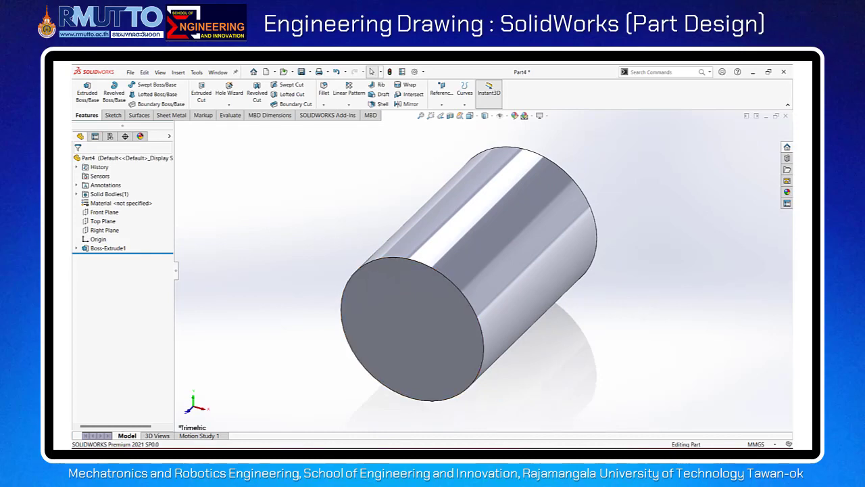
{"action": "key", "text": "alt+Tab"}
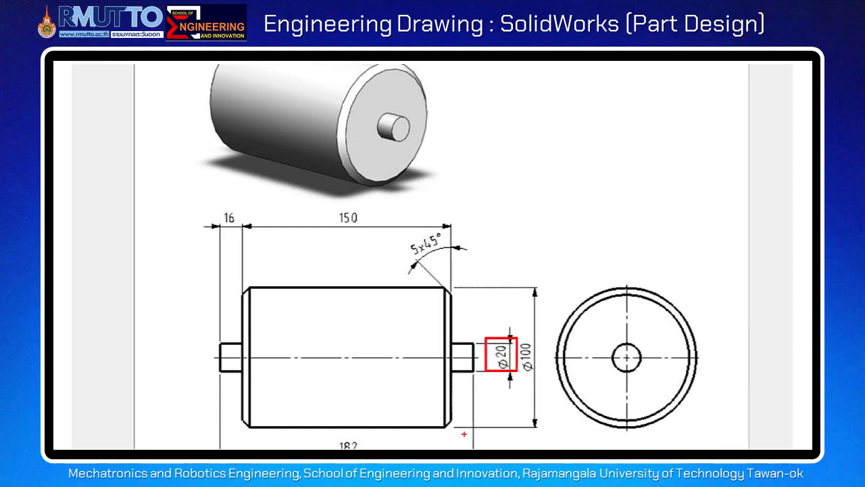
Mark the Ø20 shaft diameter on the drawing, then clear the marks.
{"action": "left_click_drag", "start_coordinate": [324, 436], "coordinate": [369, 449]}
{"action": "key", "text": "Escape"}
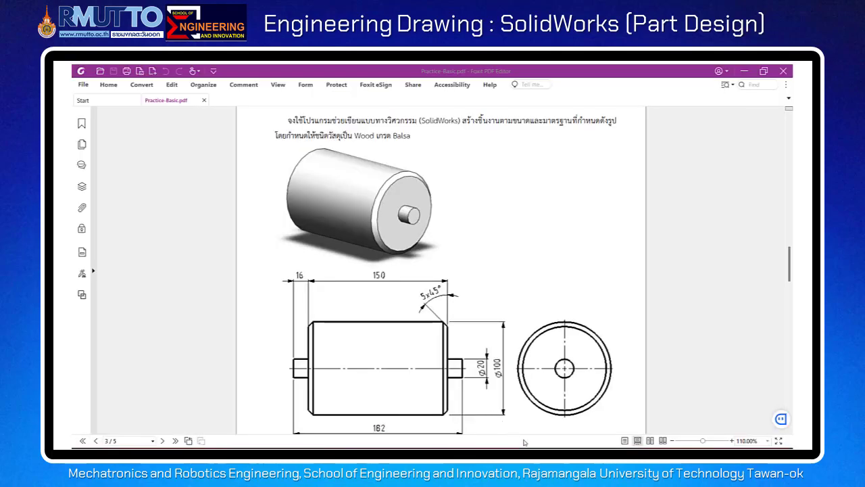
Start a sketch on the cylinder's end face and draw a circle at the origin.
{"action": "left_click", "coordinate": [517, 409]}
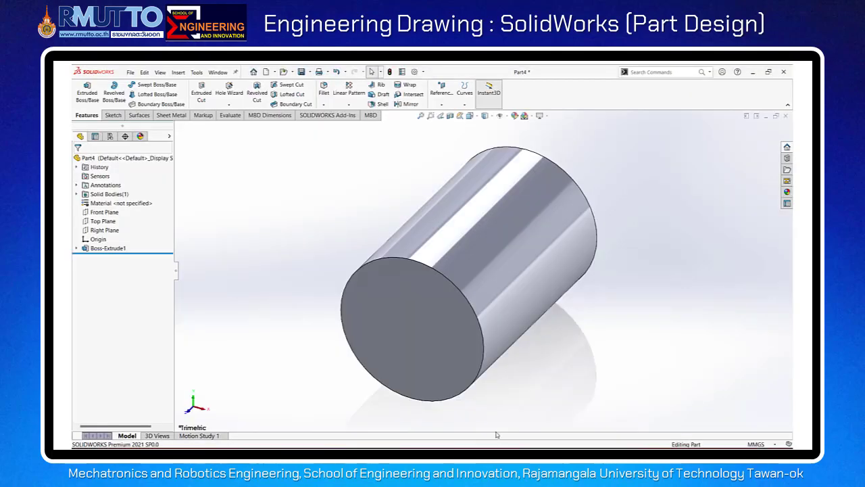
{"action": "left_click", "coordinate": [416, 311]}
{"action": "right_click", "coordinate": [416, 295]}
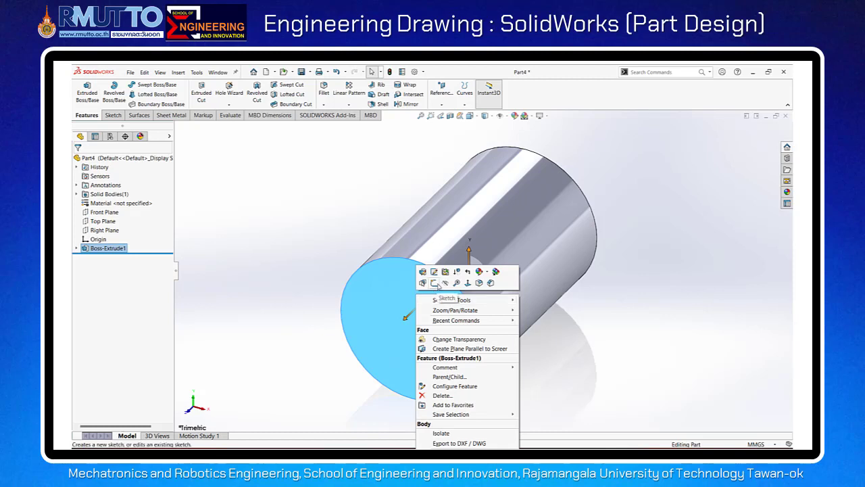
{"action": "left_click", "coordinate": [436, 284]}
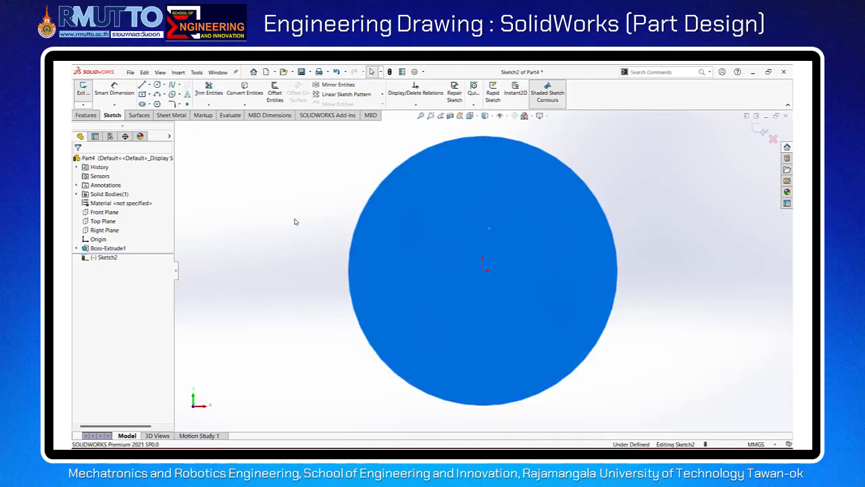
{"action": "left_click", "coordinate": [157, 85]}
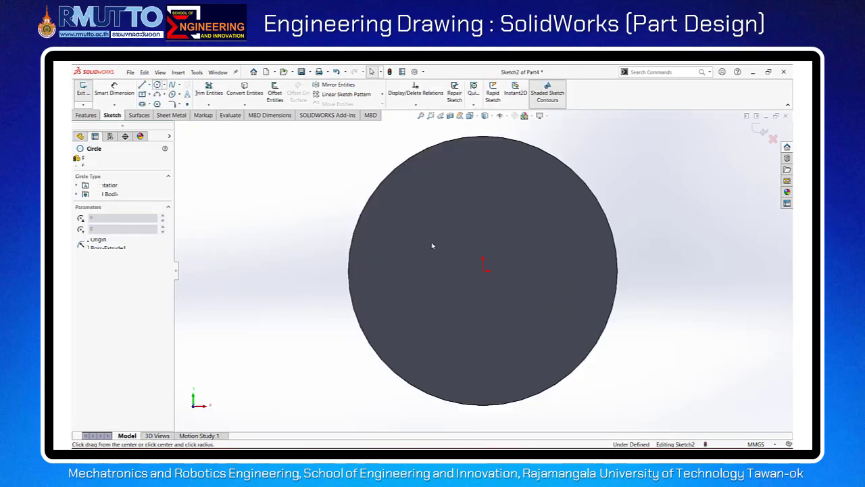
{"action": "left_click", "coordinate": [483, 270]}
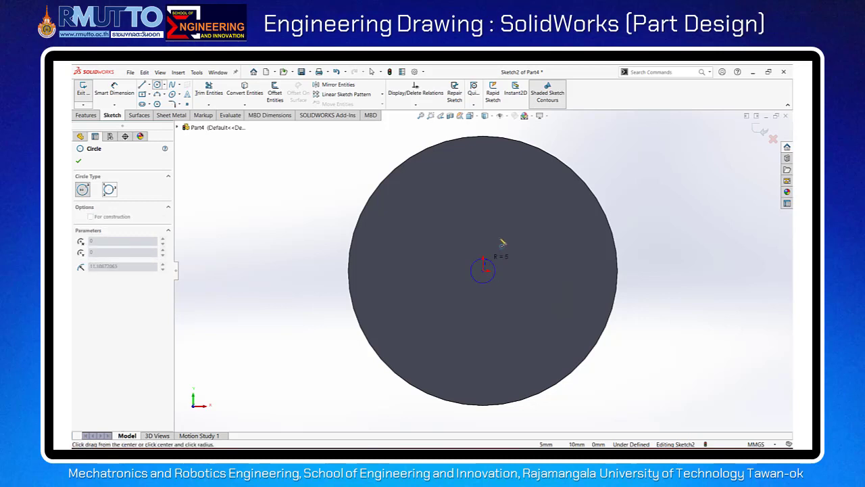
{"action": "left_click", "coordinate": [502, 240]}
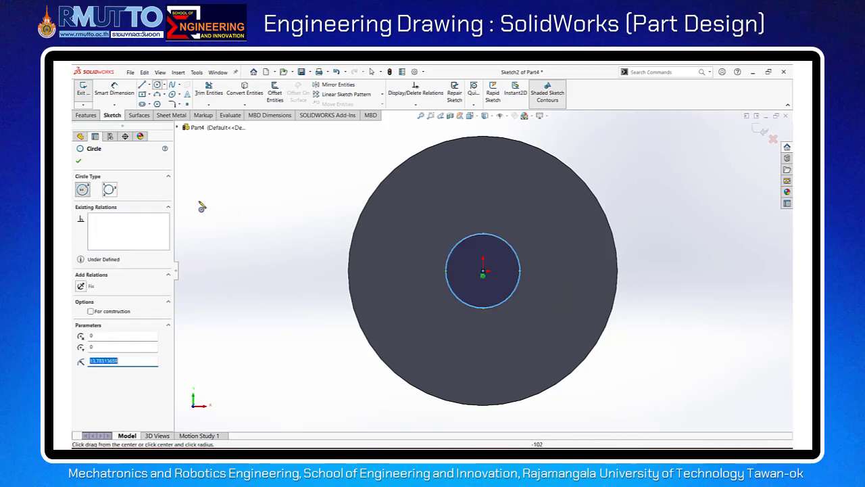
{"action": "left_click", "coordinate": [79, 161]}
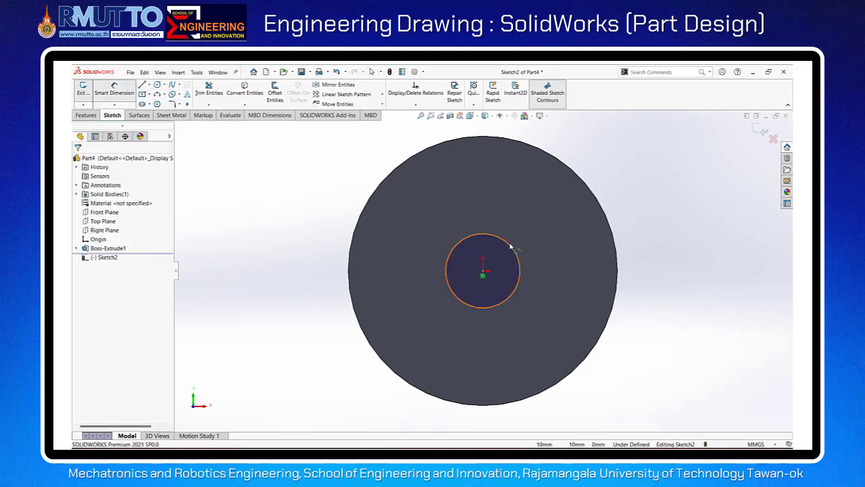
Dimension the small circle to Ø20 and orbit to an angled view.
{"action": "left_click", "coordinate": [626, 174]}
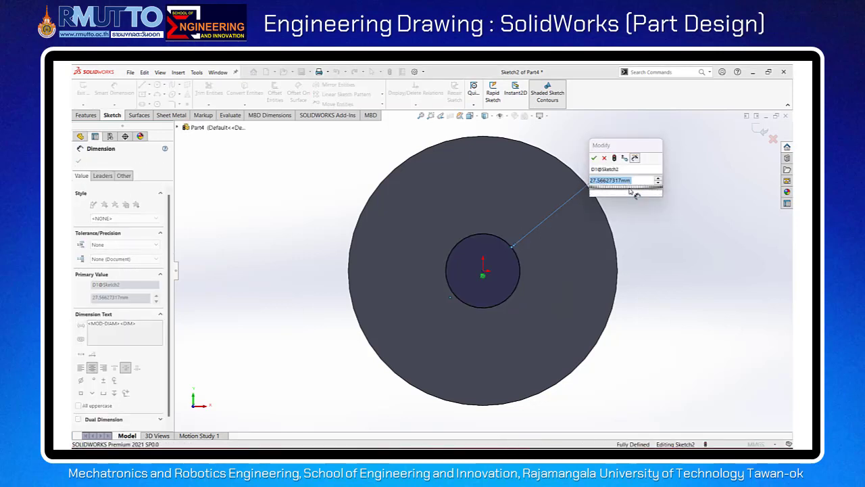
{"action": "type", "text": "20"}
{"action": "key", "text": "Return"}
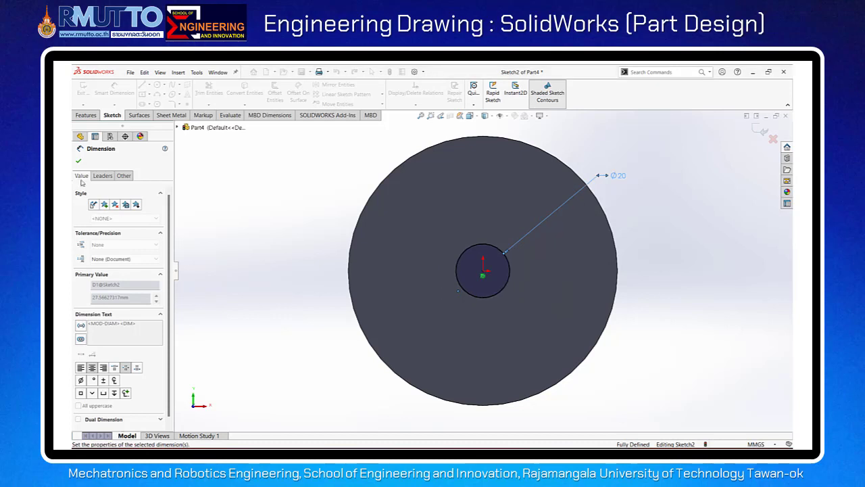
{"action": "left_click", "coordinate": [77, 163]}
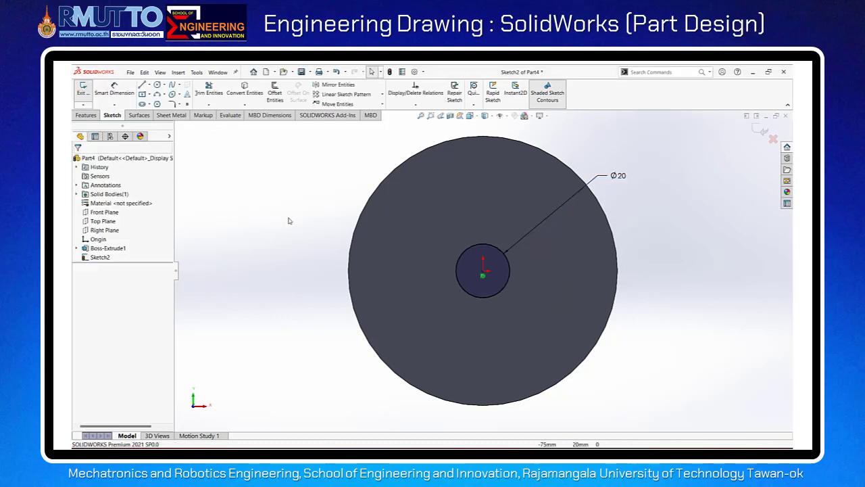
{"action": "middle_click_drag", "start_coordinate": [313, 219], "coordinate": [211, 175]}
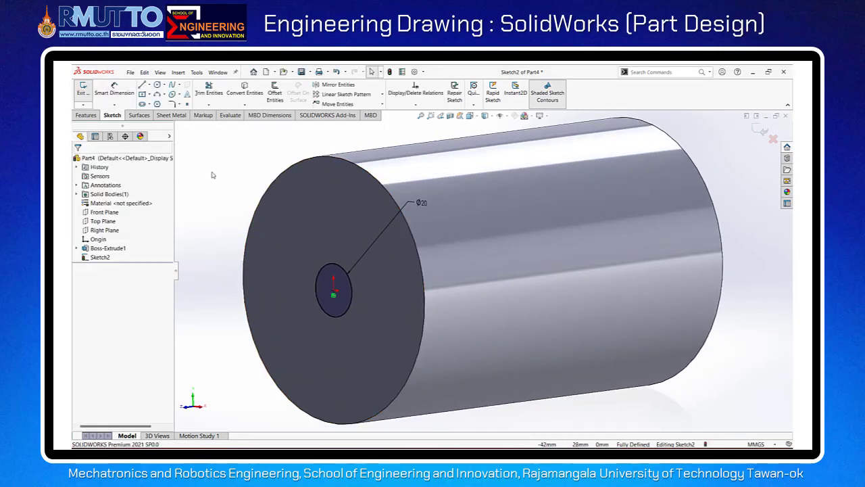
{"action": "left_click", "coordinate": [88, 115]}
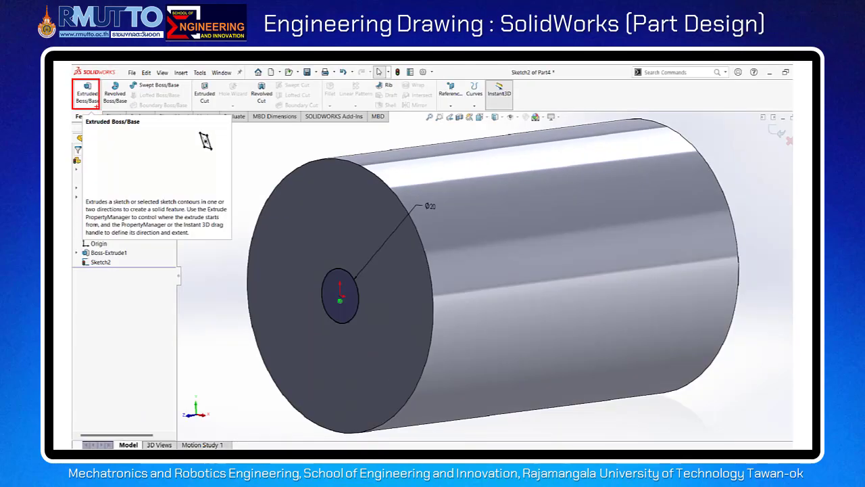
Start extruding the Ø20 sketch and check the 182, 150 and 16 lengths on the drawing.
{"action": "left_click", "coordinate": [88, 95]}
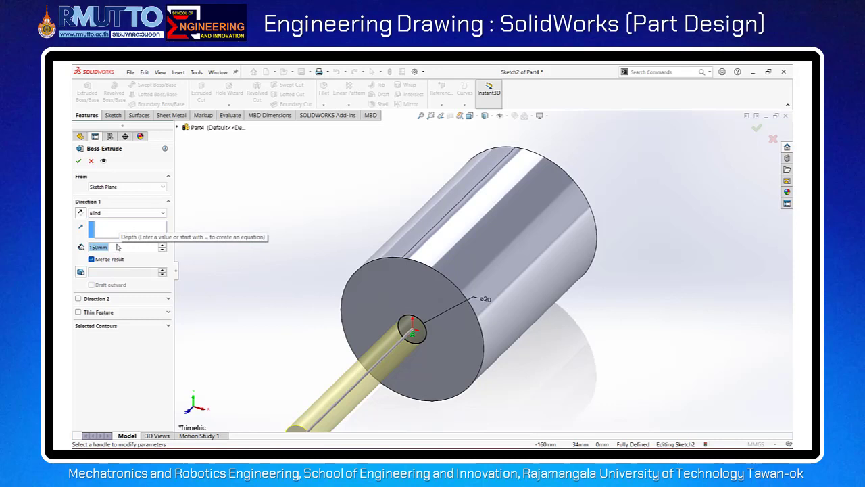
{"action": "left_click", "coordinate": [118, 247]}
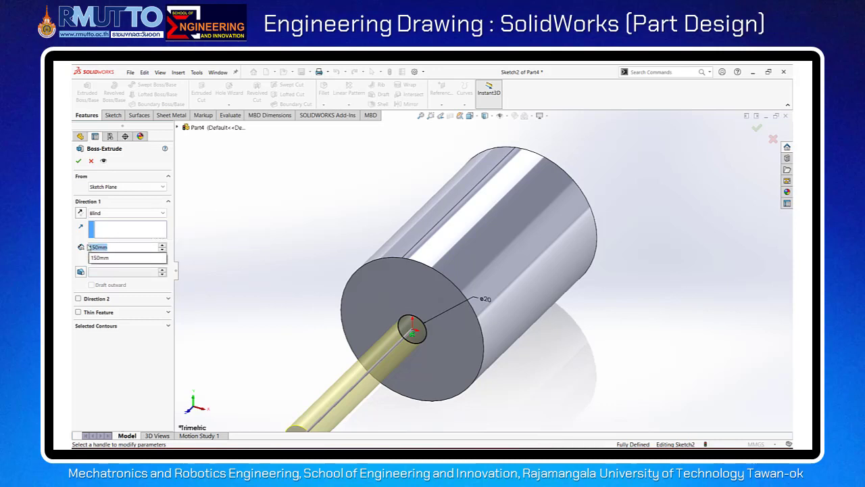
{"action": "type", "text": "182"}
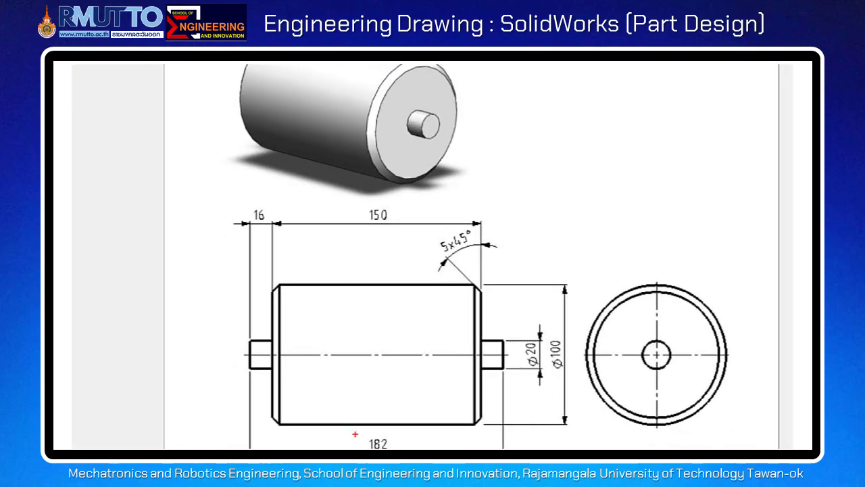
{"action": "left_click_drag", "start_coordinate": [357, 433], "coordinate": [400, 449]}
{"action": "left_click_drag", "start_coordinate": [365, 204], "coordinate": [394, 227]}
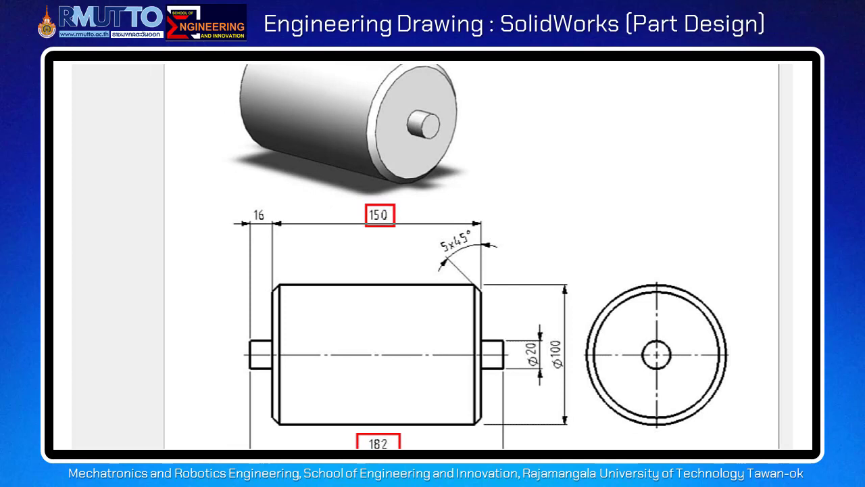
{"action": "left_click_drag", "start_coordinate": [245, 209], "coordinate": [280, 224]}
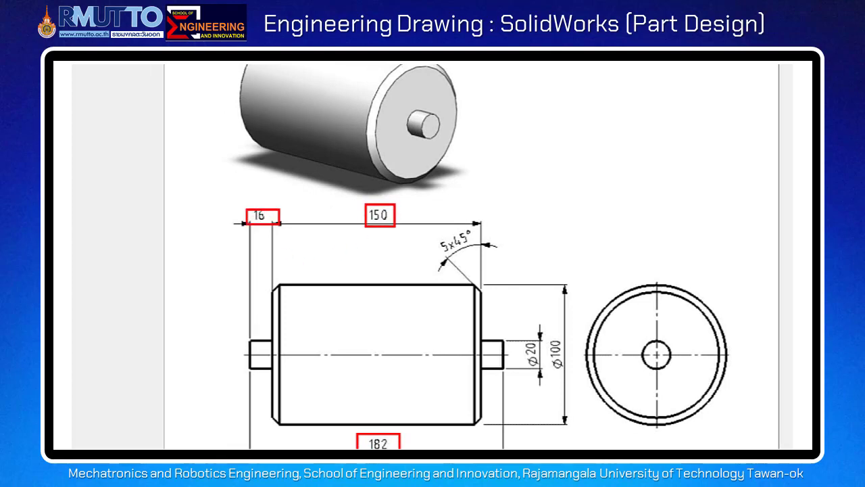
{"action": "key", "text": "Escape"}
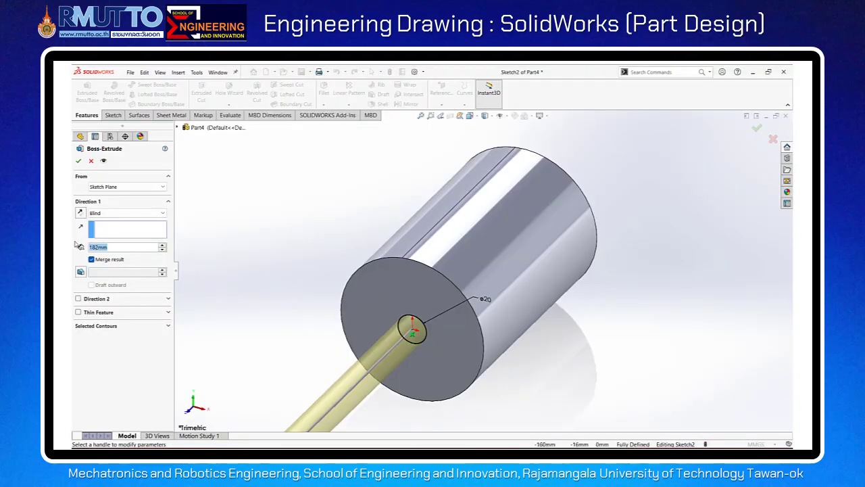
Set the shaft extrusion depth to 16 mm and accept it.
{"action": "type", "text": "16"}
{"action": "key", "text": "Return"}
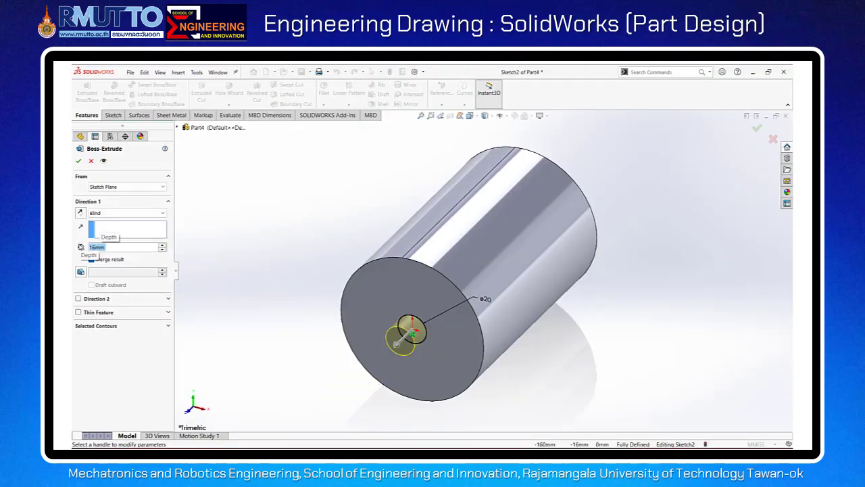
{"action": "left_click", "coordinate": [78, 161]}
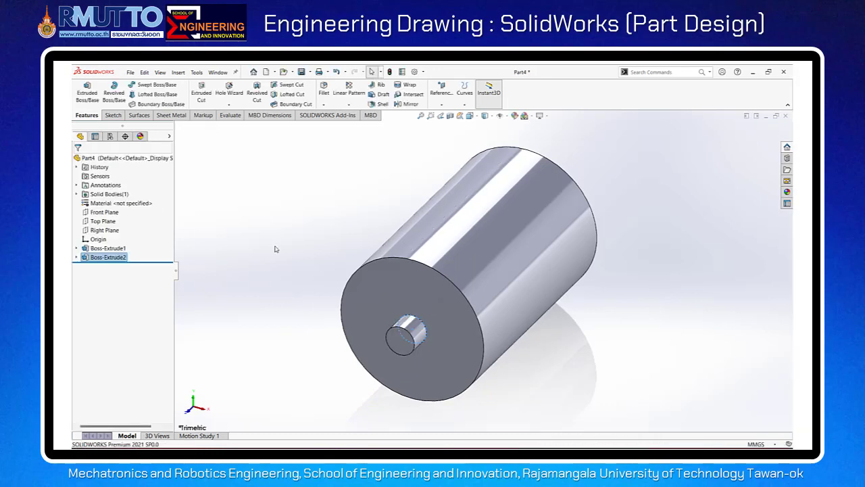
Show the Front Plane and select it as the mirror plane.
{"action": "key", "text": "f"}
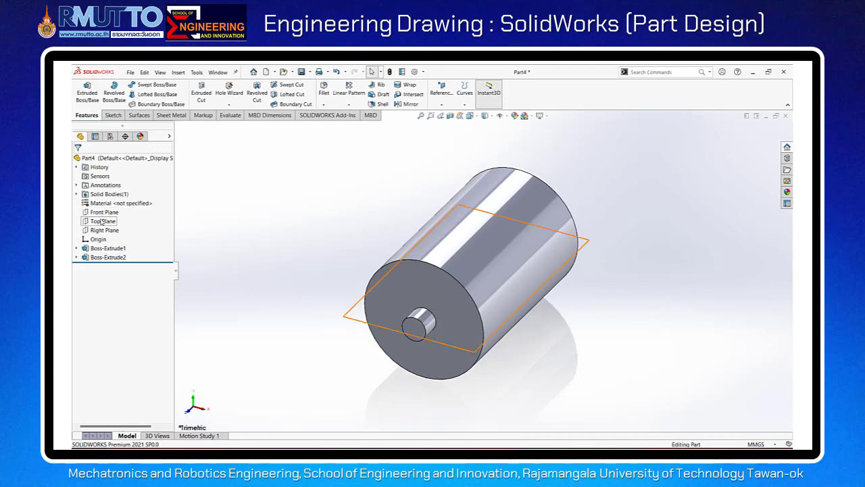
{"action": "right_click", "coordinate": [100, 212]}
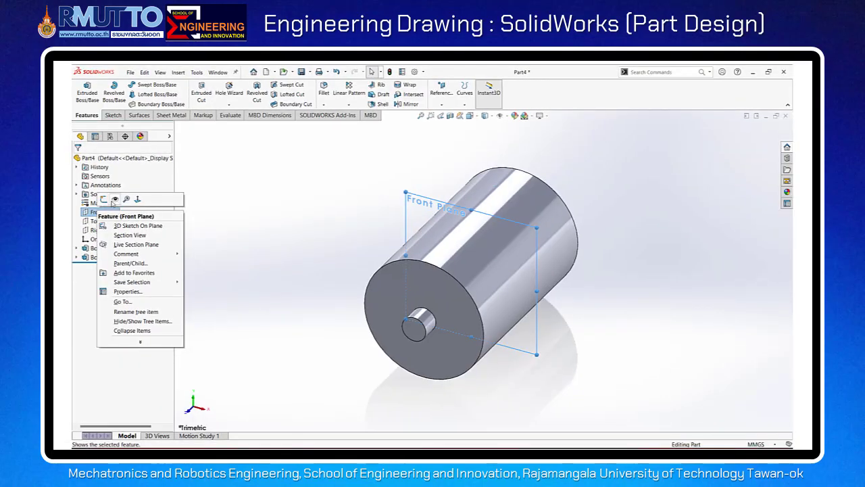
{"action": "left_click", "coordinate": [113, 200]}
{"action": "left_click", "coordinate": [248, 239]}
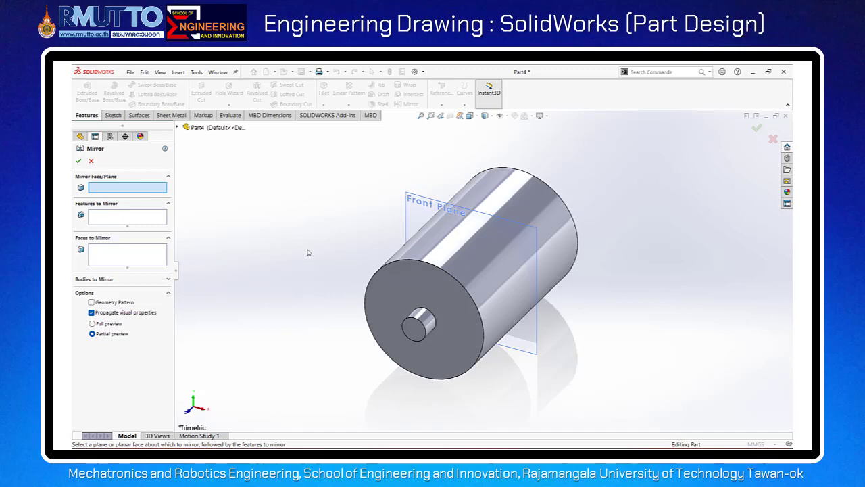
{"action": "left_click", "coordinate": [403, 200]}
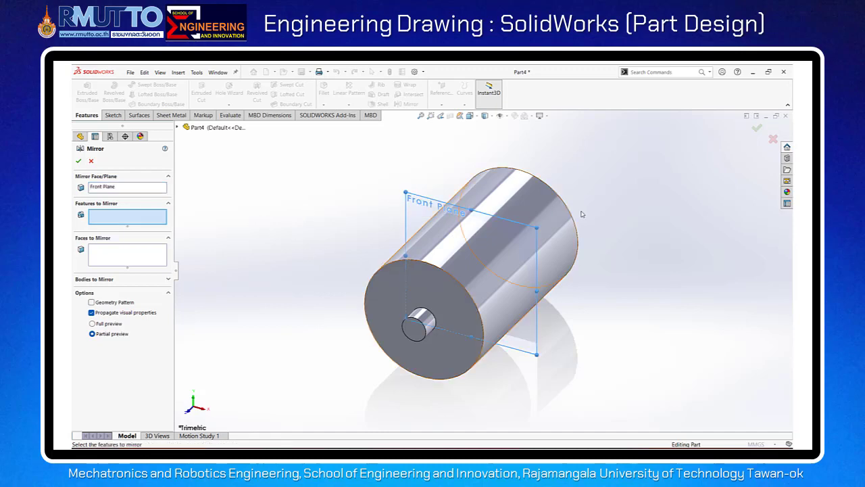
{"action": "scroll", "coordinate": [581, 214], "scroll_direction": "up", "scroll_amount": 2}
{"action": "scroll", "coordinate": [642, 251], "scroll_direction": "down", "scroll_amount": 4}
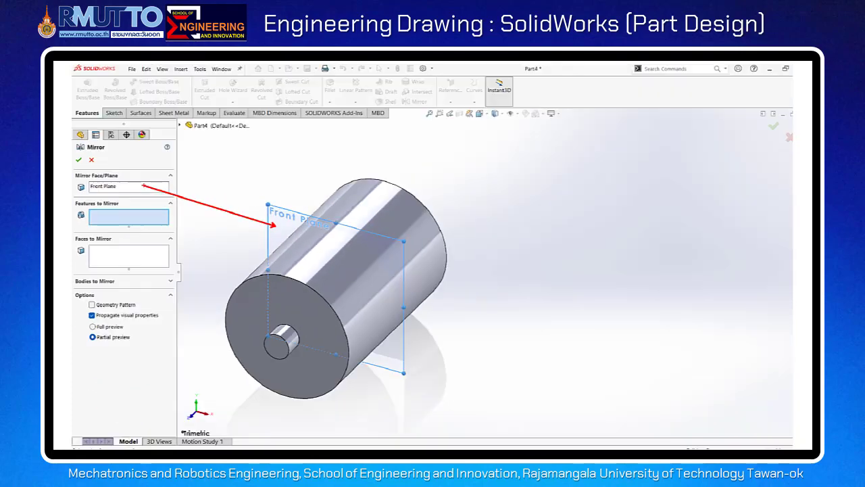
Mirror Boss-Extrude2 and orbit the model to view both shafts.
{"action": "left_click", "coordinate": [179, 127]}
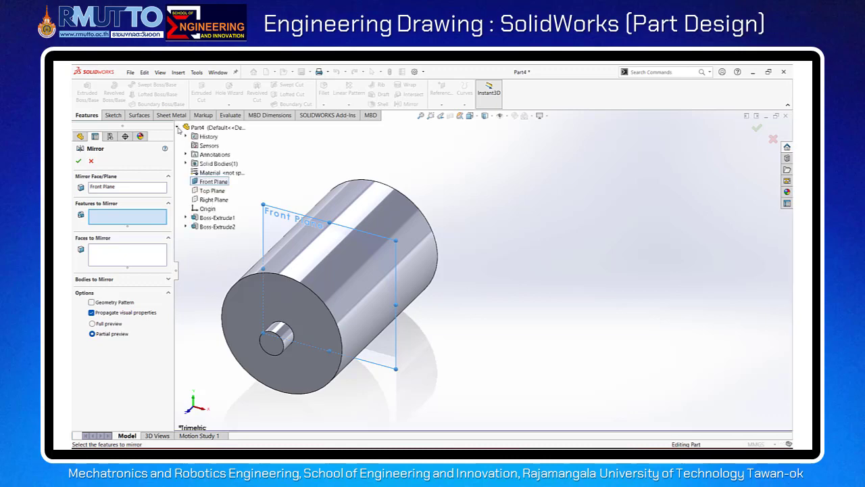
{"action": "left_click", "coordinate": [211, 227]}
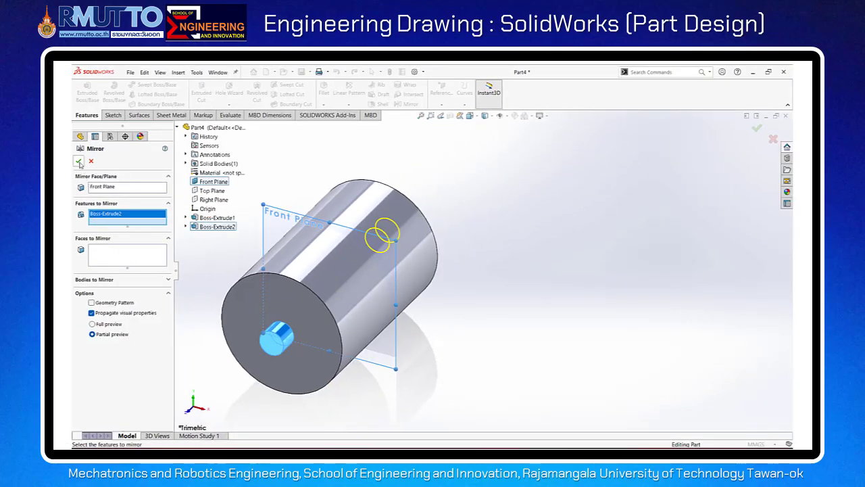
{"action": "left_click", "coordinate": [79, 161]}
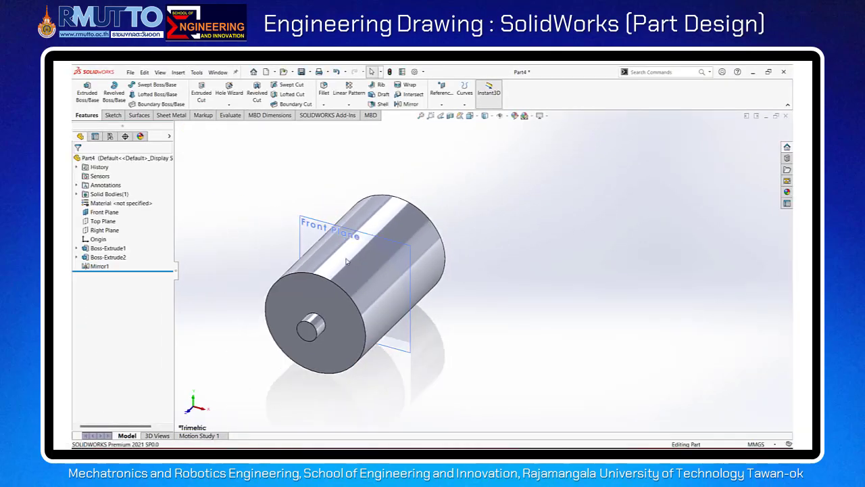
{"action": "middle_click_drag", "start_coordinate": [346, 261], "coordinate": [291, 243]}
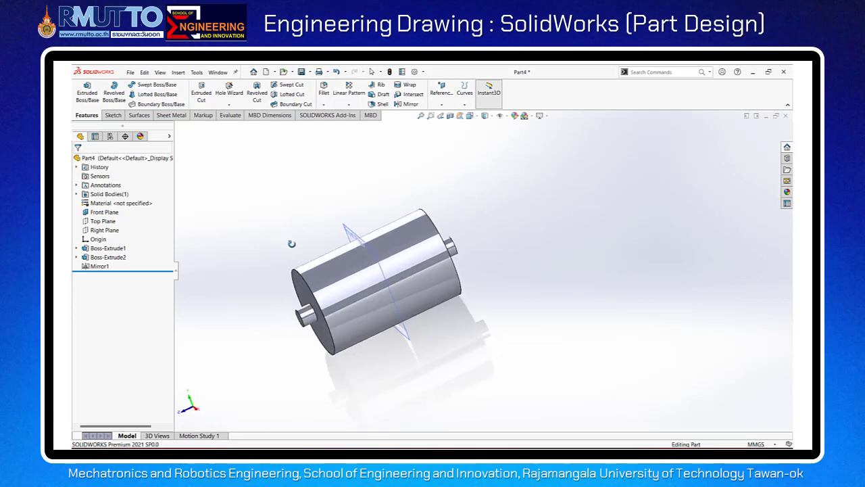
{"action": "middle_click_drag", "start_coordinate": [268, 259], "coordinate": [246, 241]}
{"action": "key", "text": "alt+Tab"}
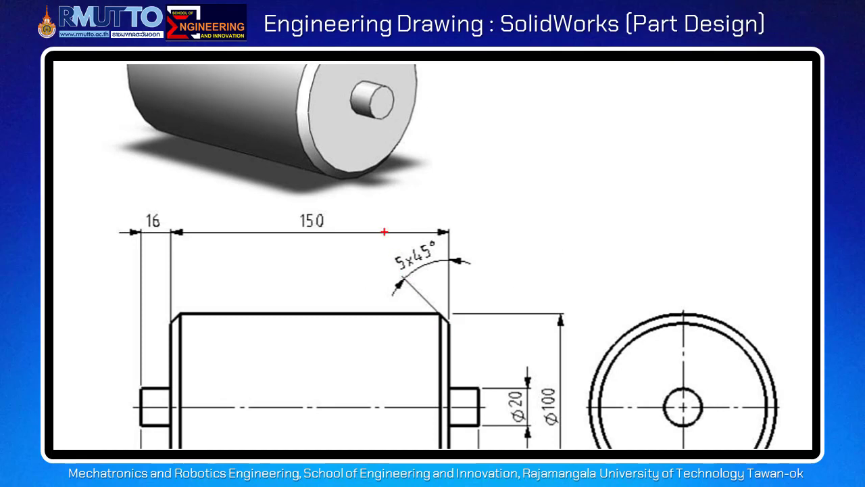
{"action": "left_click_drag", "start_coordinate": [384, 231], "coordinate": [456, 278]}
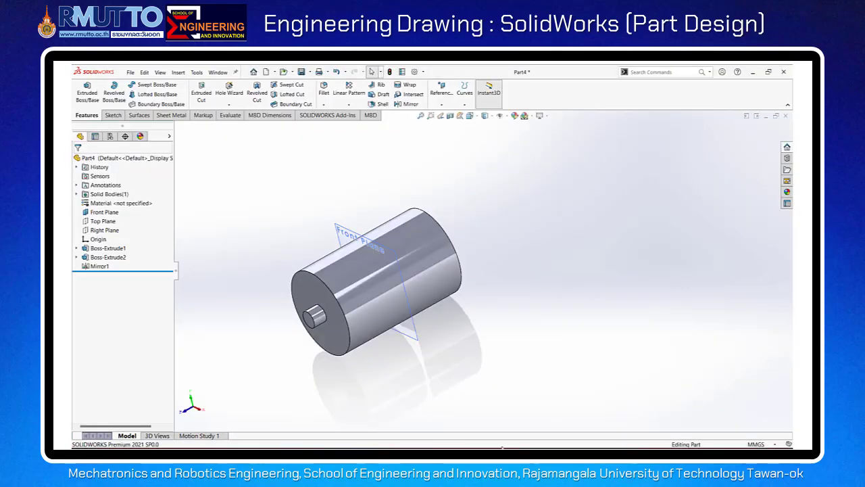
Chamfer the front and back circular edges of the cylinder 5 mm at 45°.
{"action": "left_click", "coordinate": [325, 106]}
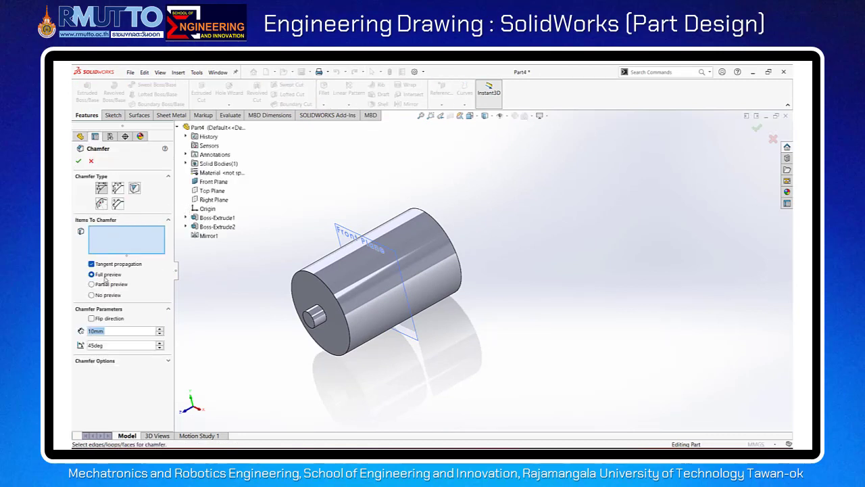
{"action": "type", "text": "5"}
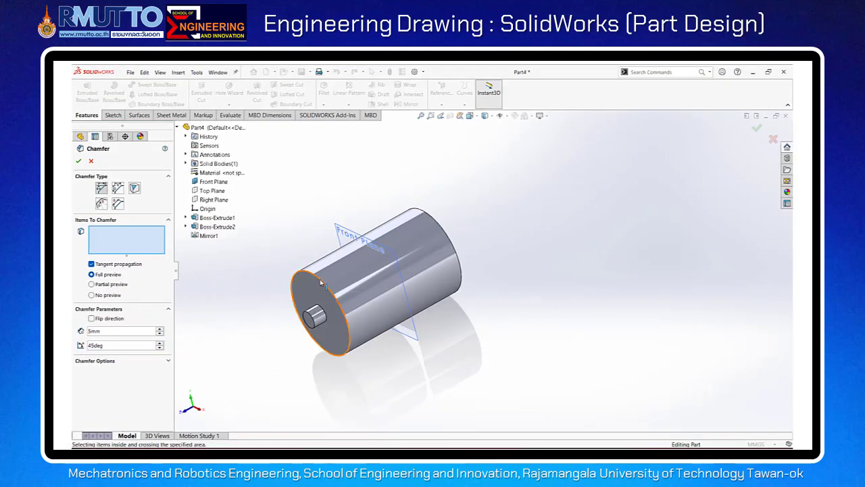
{"action": "left_click", "coordinate": [298, 296]}
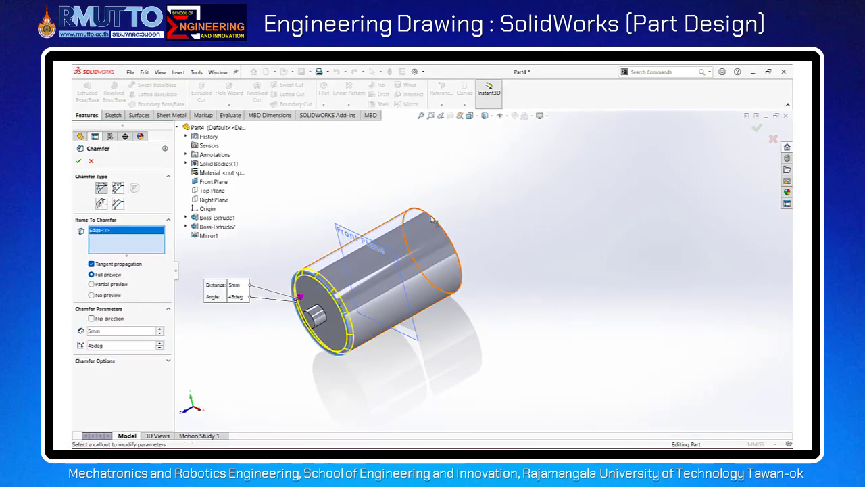
{"action": "left_click", "coordinate": [410, 217]}
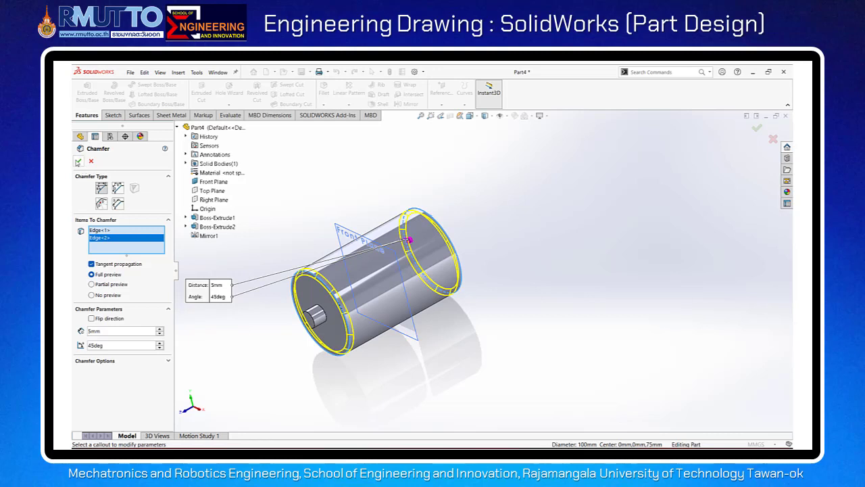
{"action": "key", "text": "Return"}
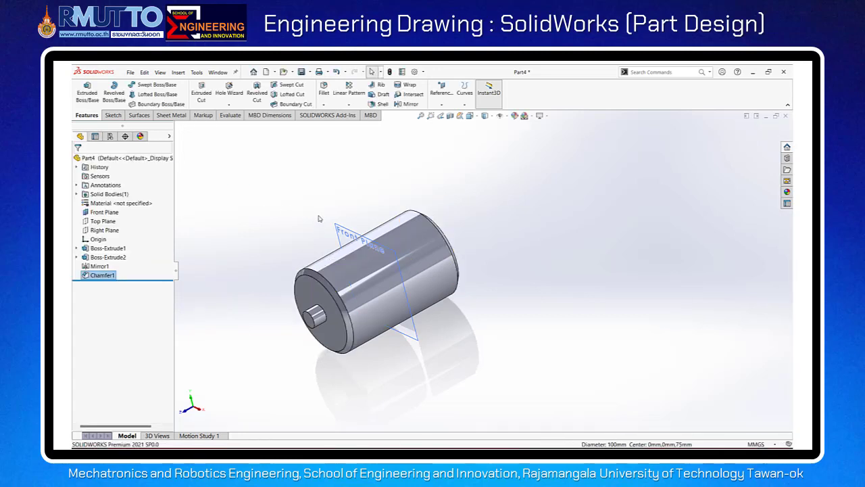
{"action": "scroll", "coordinate": [320, 219], "scroll_direction": "up", "scroll_amount": 2}
Hide the Front Plane and show the part in isometric view.
{"action": "left_click", "coordinate": [108, 213]}
{"action": "right_click", "coordinate": [110, 214]}
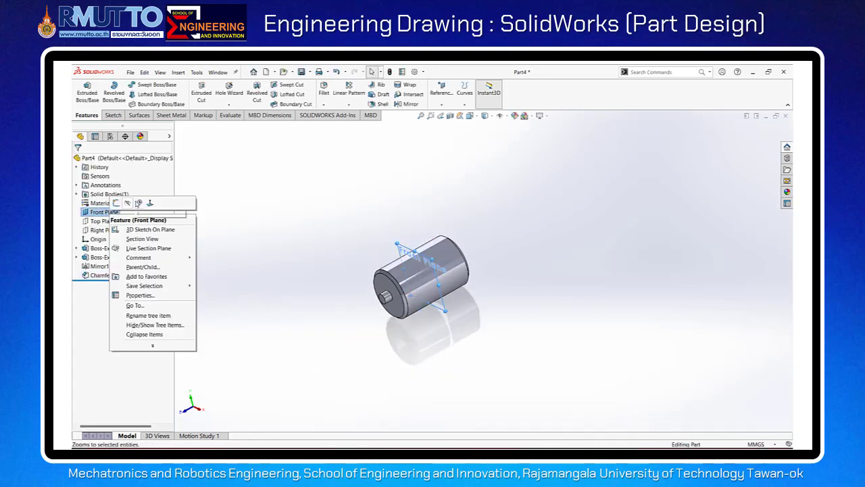
{"action": "left_click", "coordinate": [129, 204]}
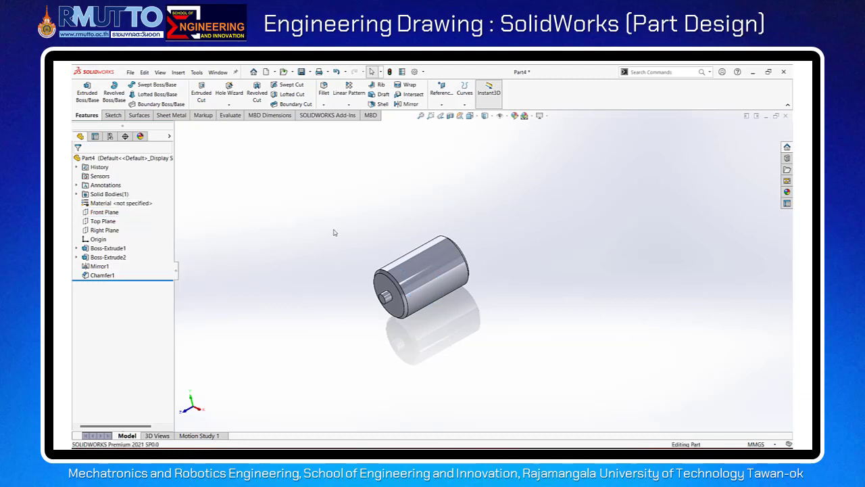
{"action": "key", "text": "space"}
{"action": "left_click", "coordinate": [261, 177]}
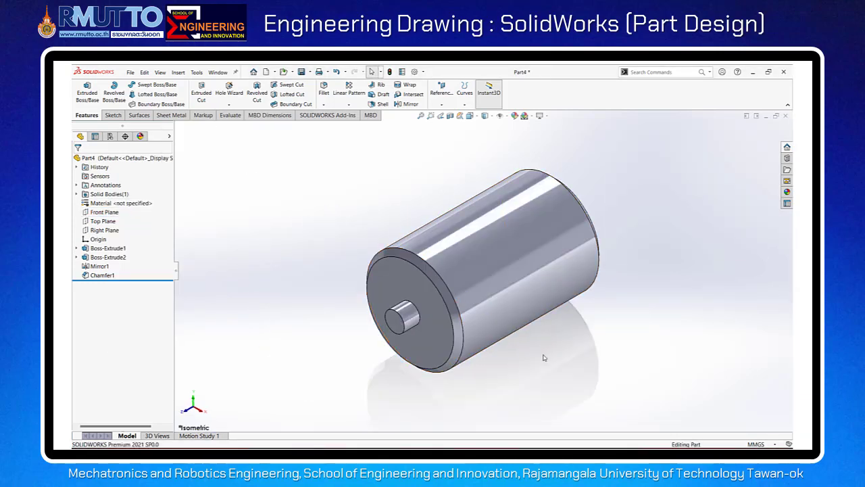
{"action": "key", "text": "alt+Tab"}
Assign Balsa from the Woods material library to the part.
{"action": "right_click", "coordinate": [121, 203]}
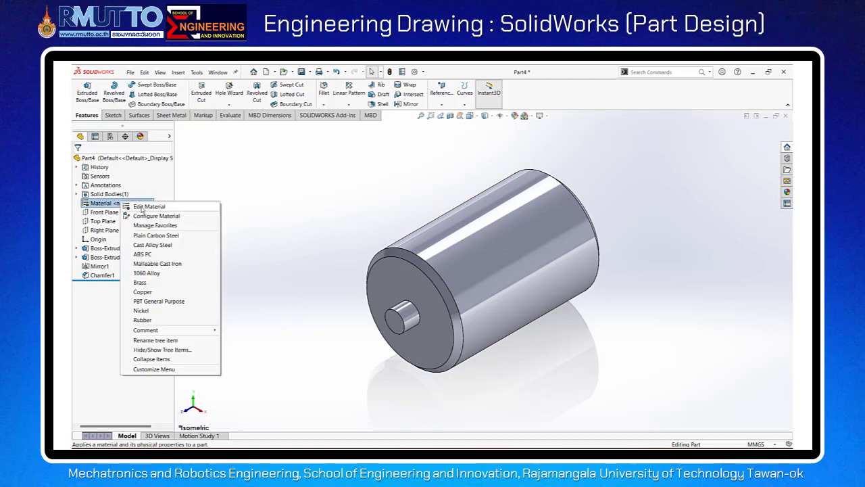
{"action": "left_click", "coordinate": [142, 207]}
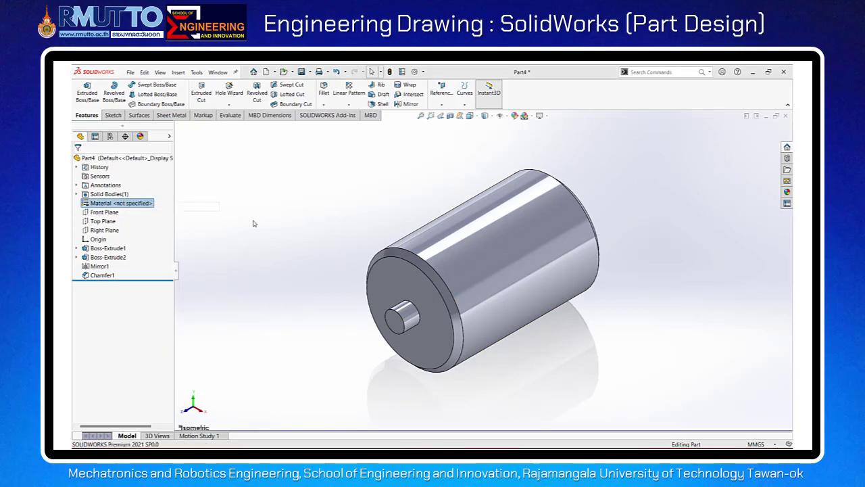
{"action": "left_click", "coordinate": [270, 162]}
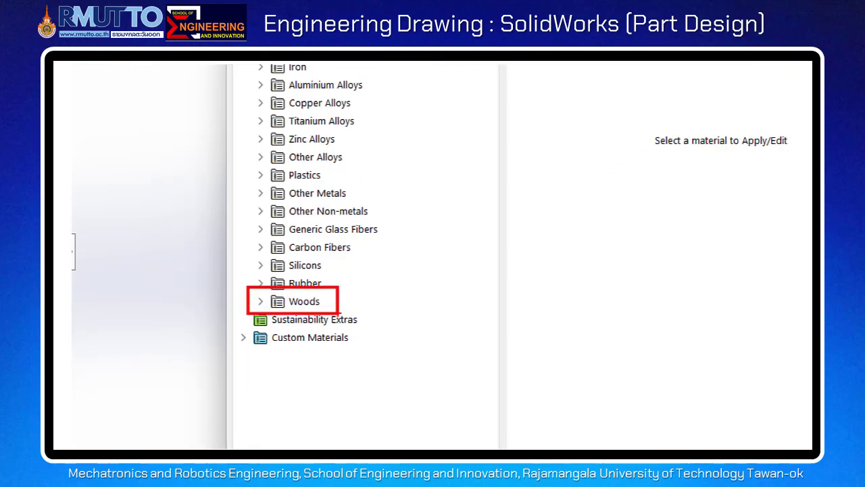
{"action": "double_click", "coordinate": [279, 297]}
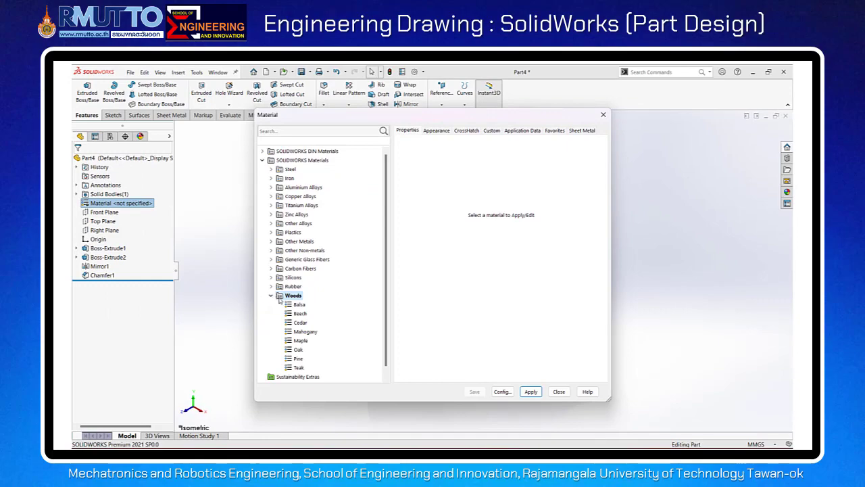
{"action": "left_click", "coordinate": [298, 305]}
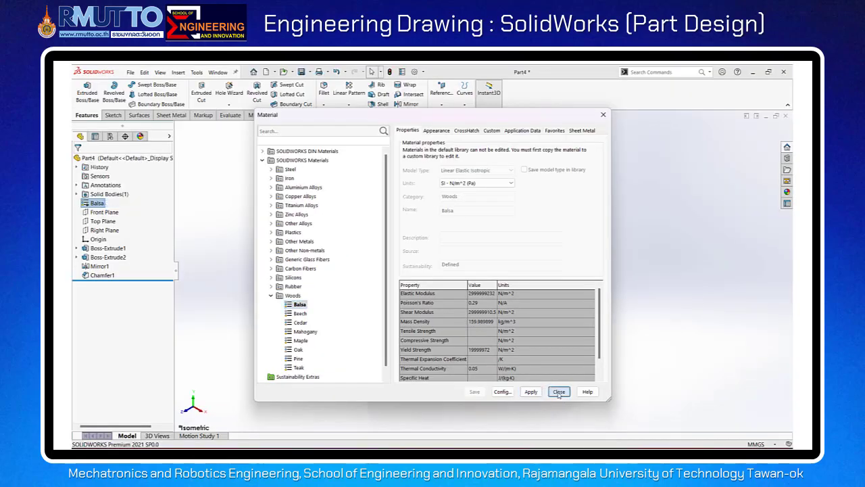
{"action": "left_click", "coordinate": [559, 392]}
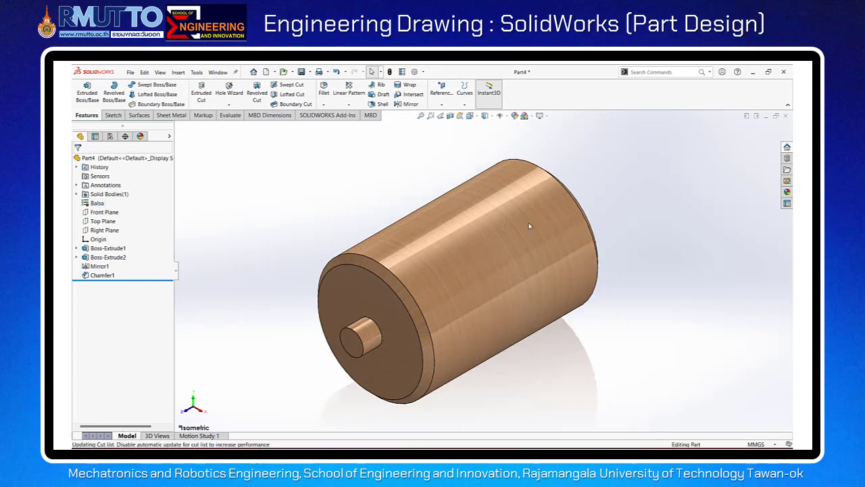
Run Mass Properties to confirm 188.8774 g and 1180558.1593 mm³ volume, then close the report.
{"action": "mouse_move", "coordinate": [519, 218]}
{"action": "middle_mouse_down"}
{"action": "mouse_move", "coordinate": [399, 215]}
{"action": "mouse_move", "coordinate": [448, 202]}
{"action": "middle_mouse_up"}
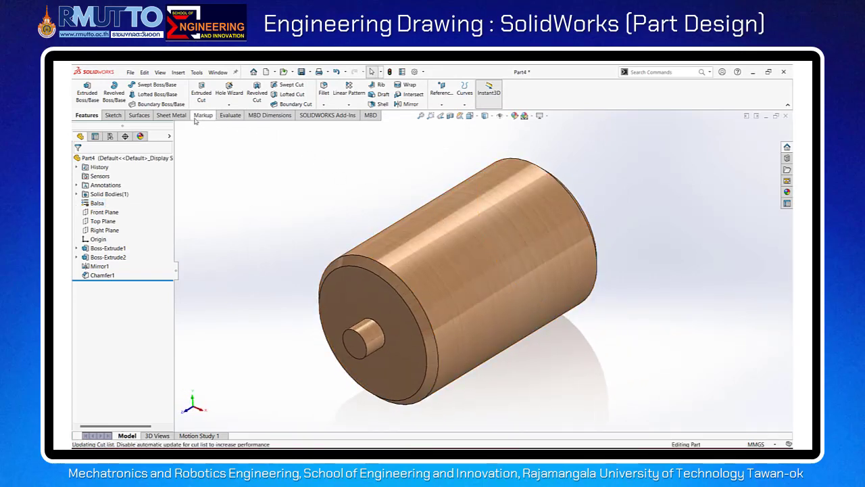
{"action": "left_click", "coordinate": [227, 116]}
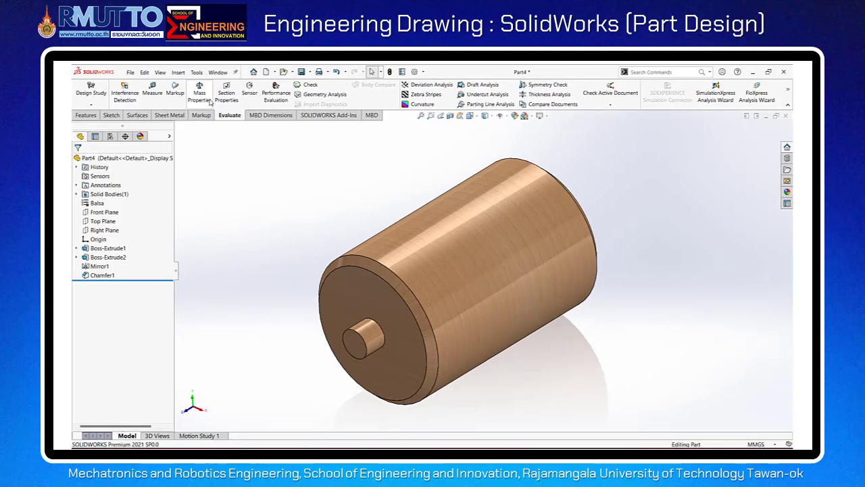
{"action": "left_click", "coordinate": [208, 100]}
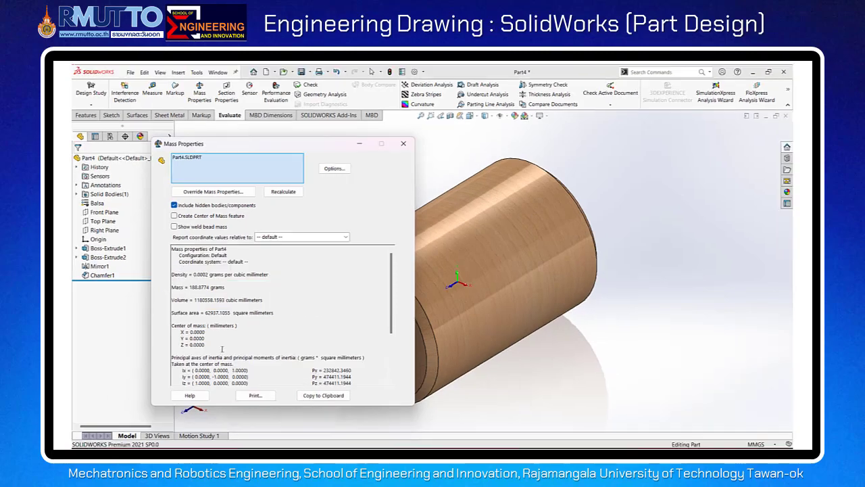
{"action": "left_click", "coordinate": [401, 146]}
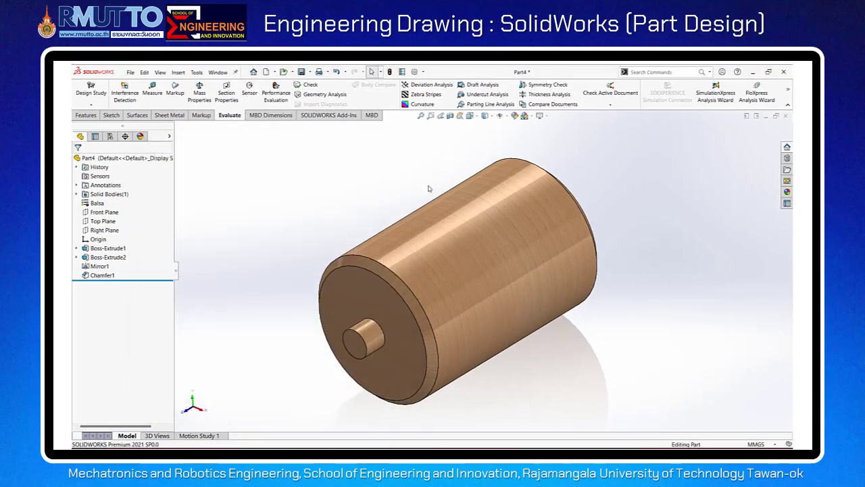